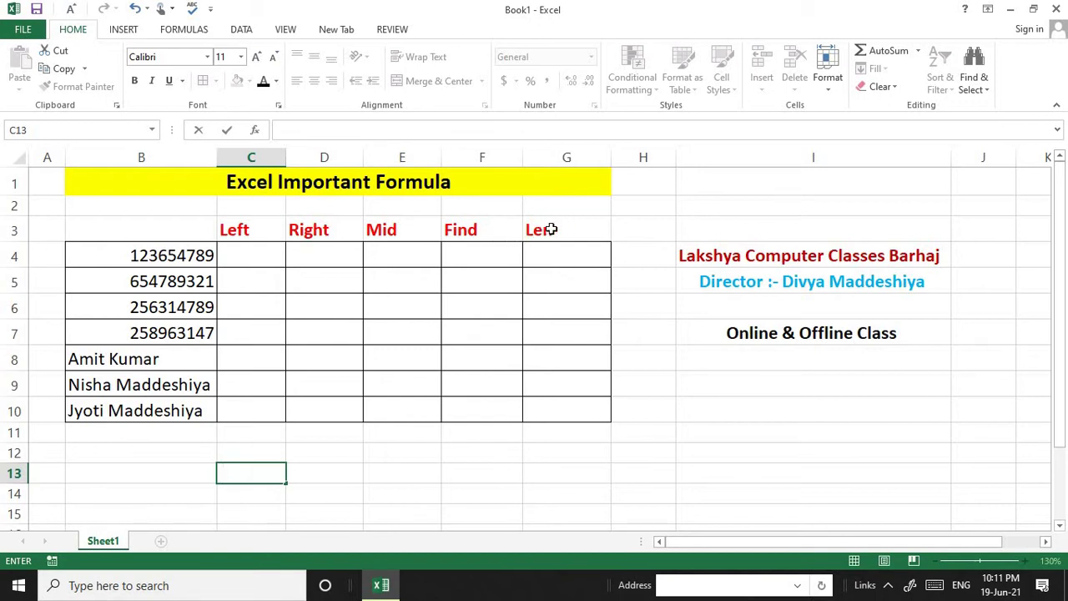
Step: Enter =LEFT(B4,3) in C4 to take the first three digits of the number
{"action": "left_click", "coordinate": [251, 255]}
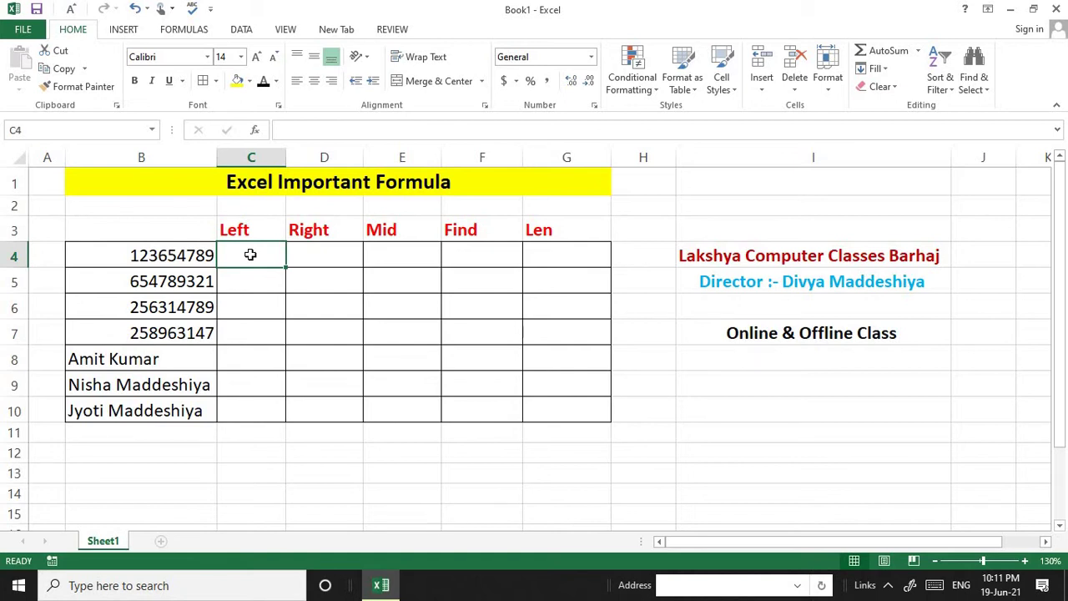
{"action": "type", "text": "=lef"}
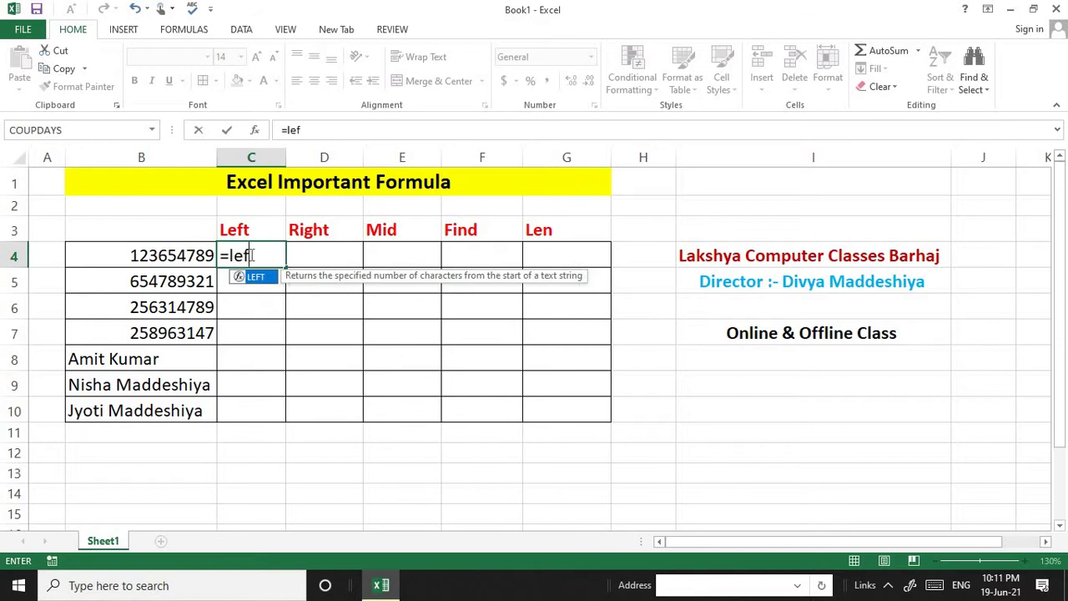
{"action": "type", "text": "t("}
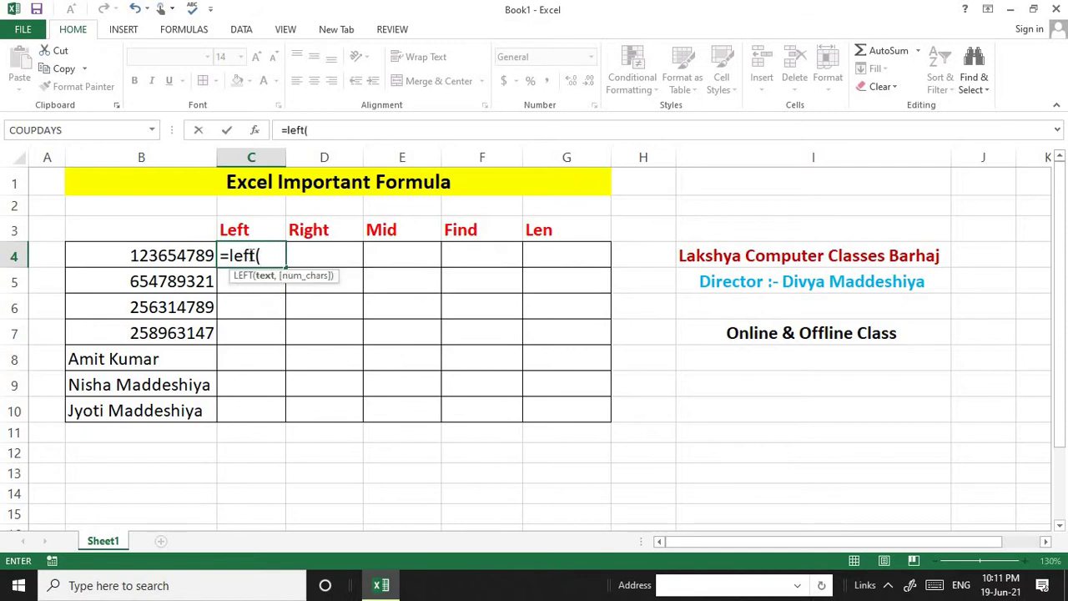
{"action": "left_click", "coordinate": [147, 252]}
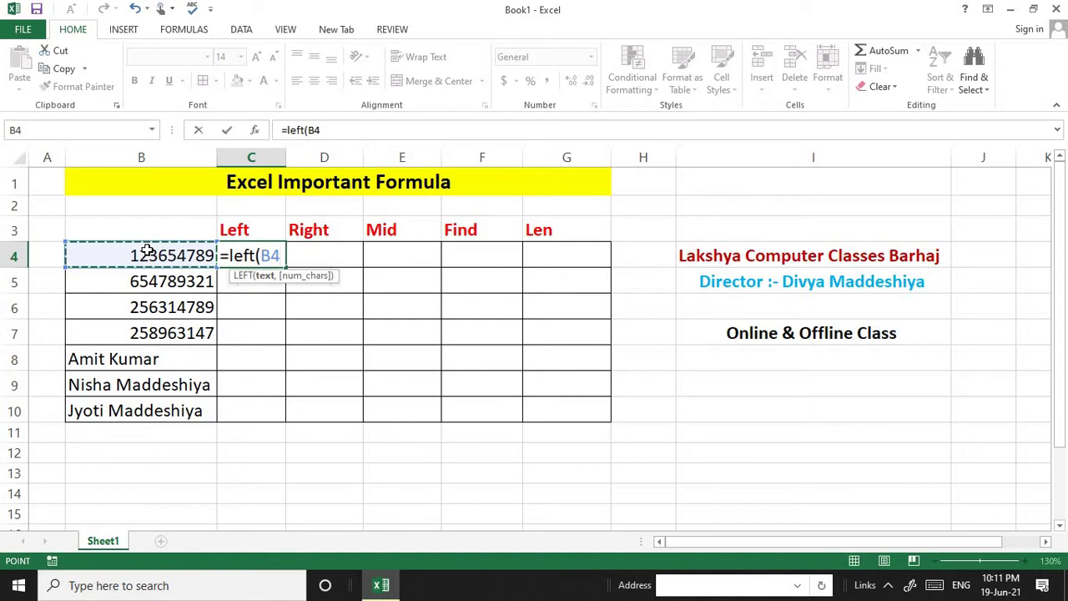
{"action": "type", "text": ","}
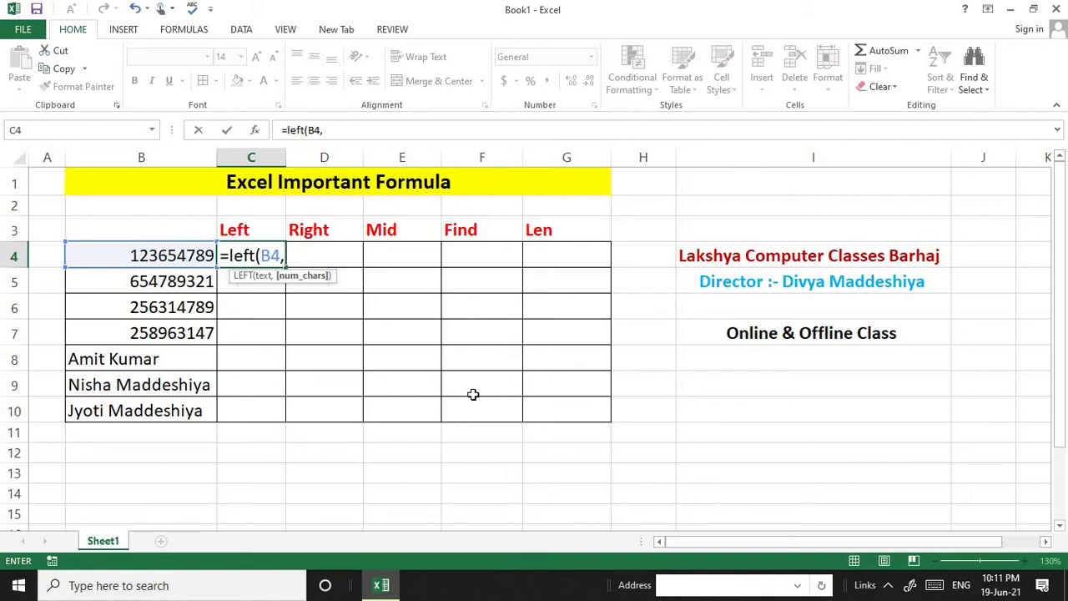
{"action": "type", "text": "123"}
{"action": "key", "text": "BackSpace"}
{"action": "key", "text": "BackSpace"}
{"action": "key", "text": "BackSpace"}
{"action": "type", "text": "3"}
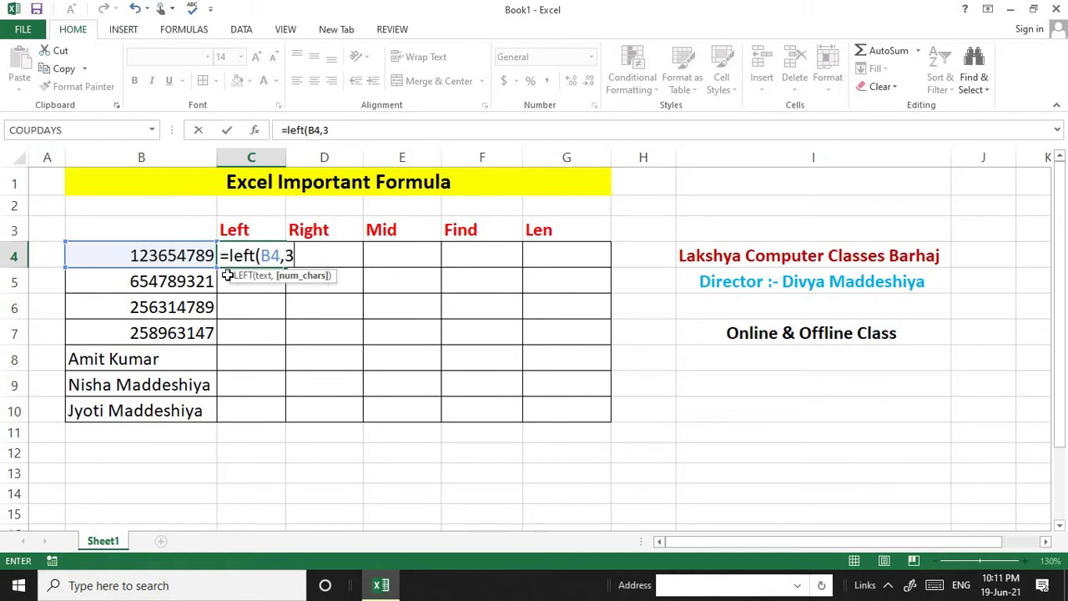
{"action": "key", "text": "Return"}
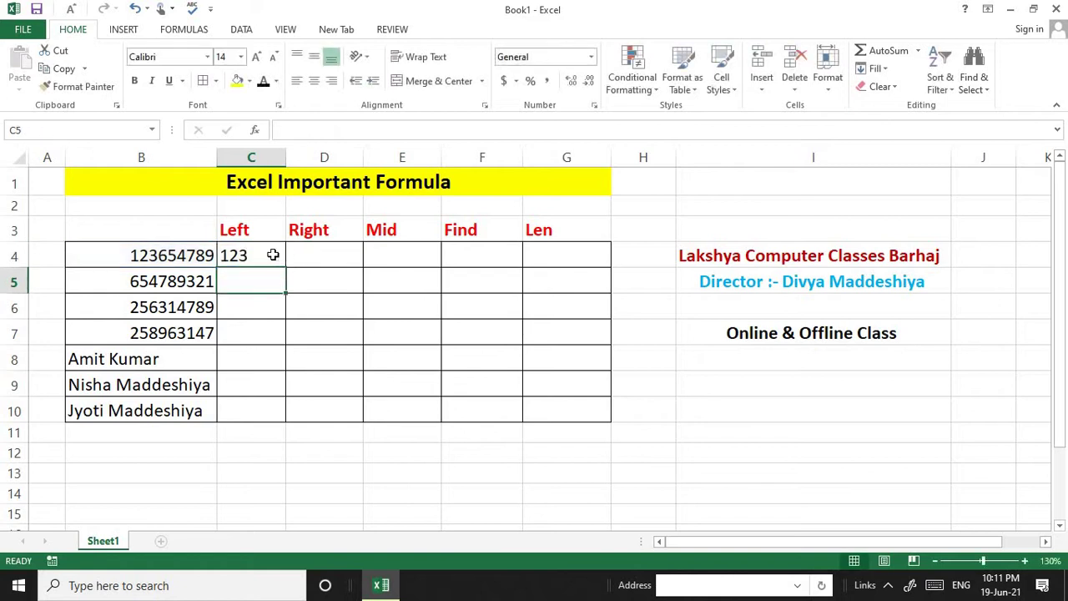
Step: Change C4 to =LEFT(B4,4) and fill it down to C7, giving 1236, 6547, 2563 and 2589
{"action": "double_click", "coordinate": [273, 255]}
{"action": "left_click", "coordinate": [309, 305]}
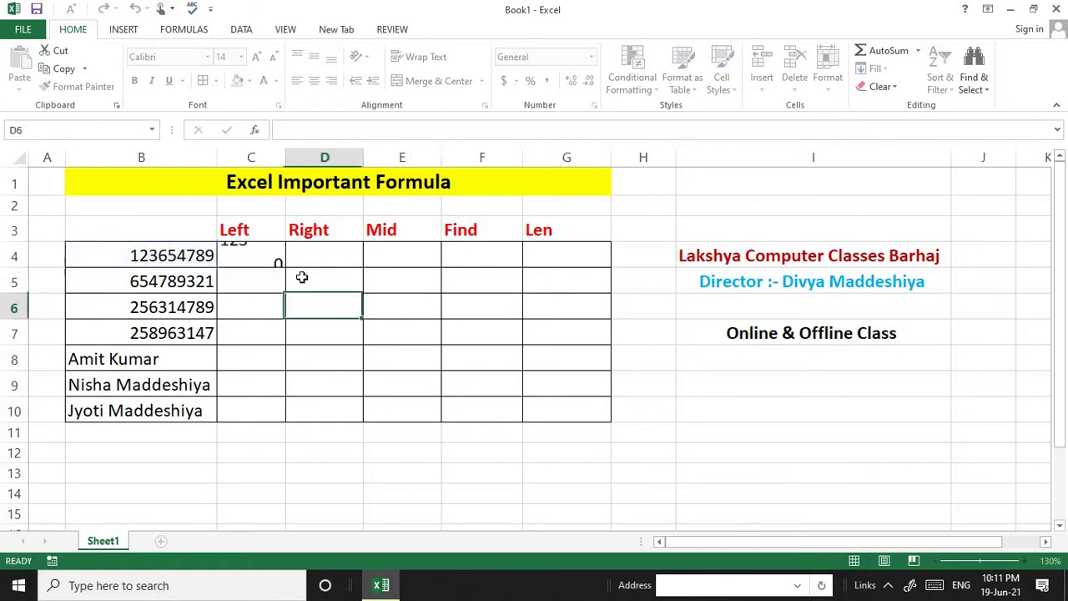
{"action": "left_click", "coordinate": [280, 253]}
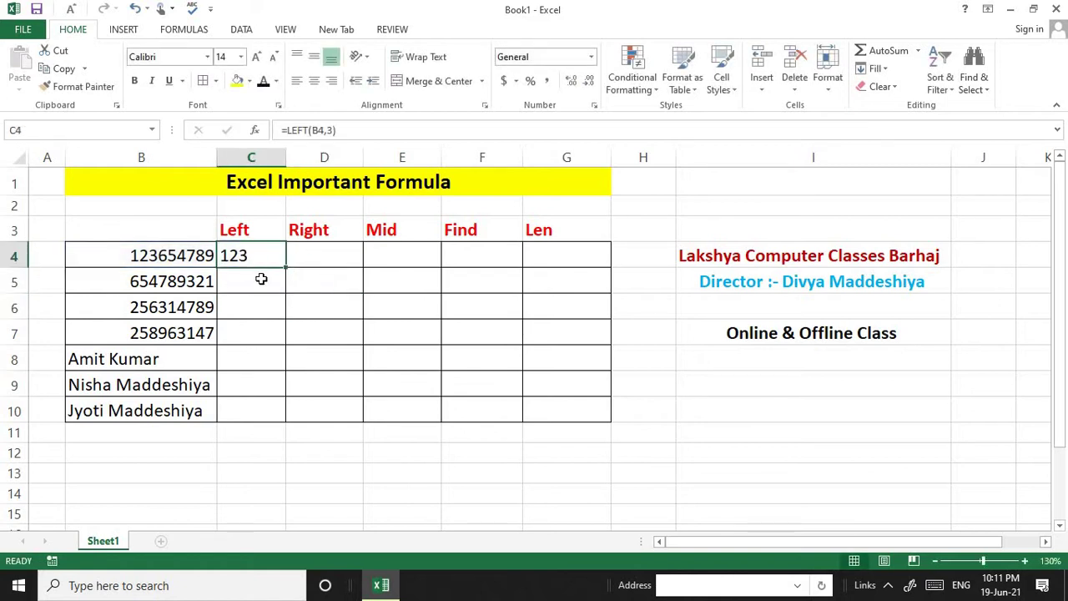
{"action": "left_click", "coordinate": [332, 131]}
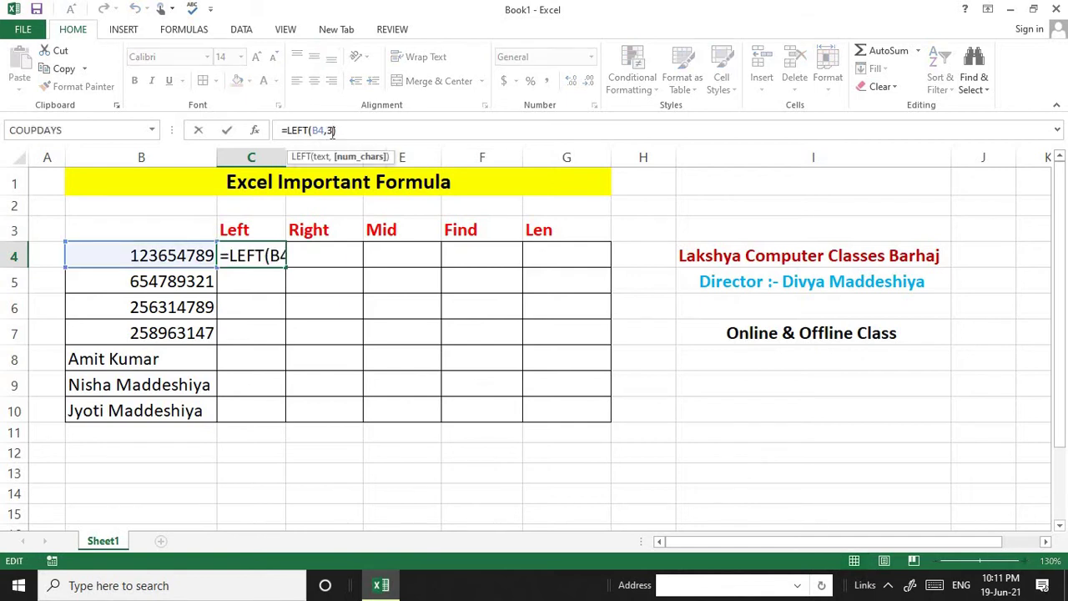
{"action": "key", "text": "BackSpace"}
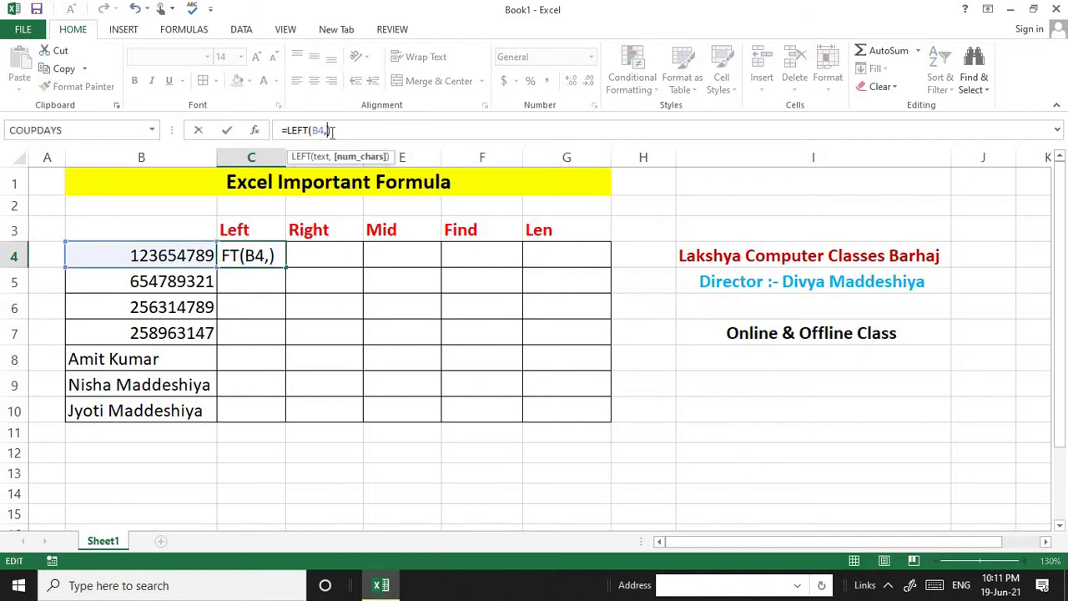
{"action": "type", "text": "4"}
{"action": "key", "text": "Home"}
{"action": "key", "text": "End"}
{"action": "key", "text": "Return"}
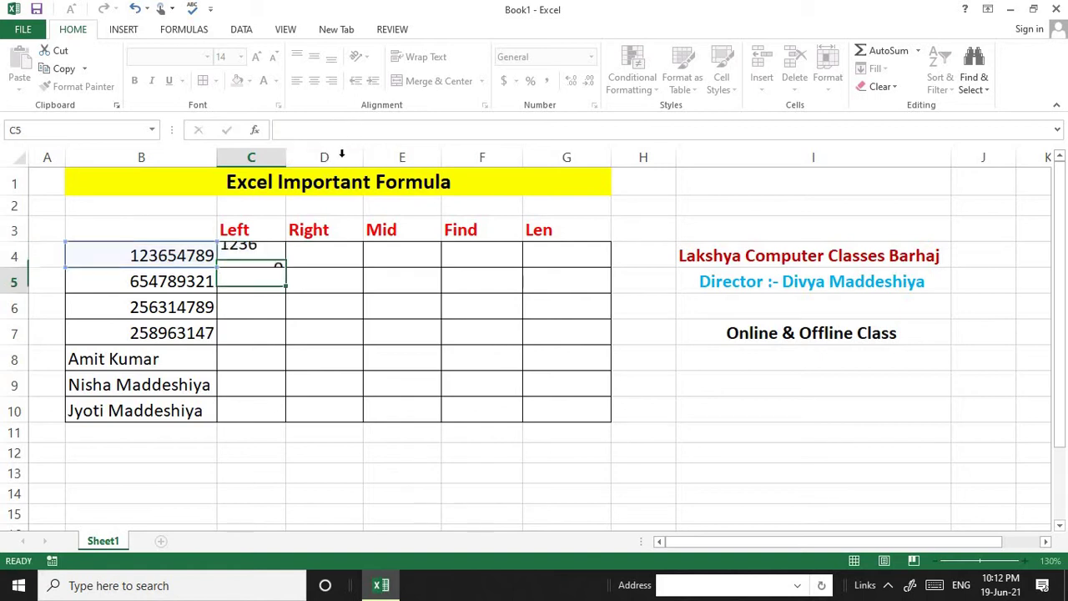
{"action": "left_click", "coordinate": [277, 250]}
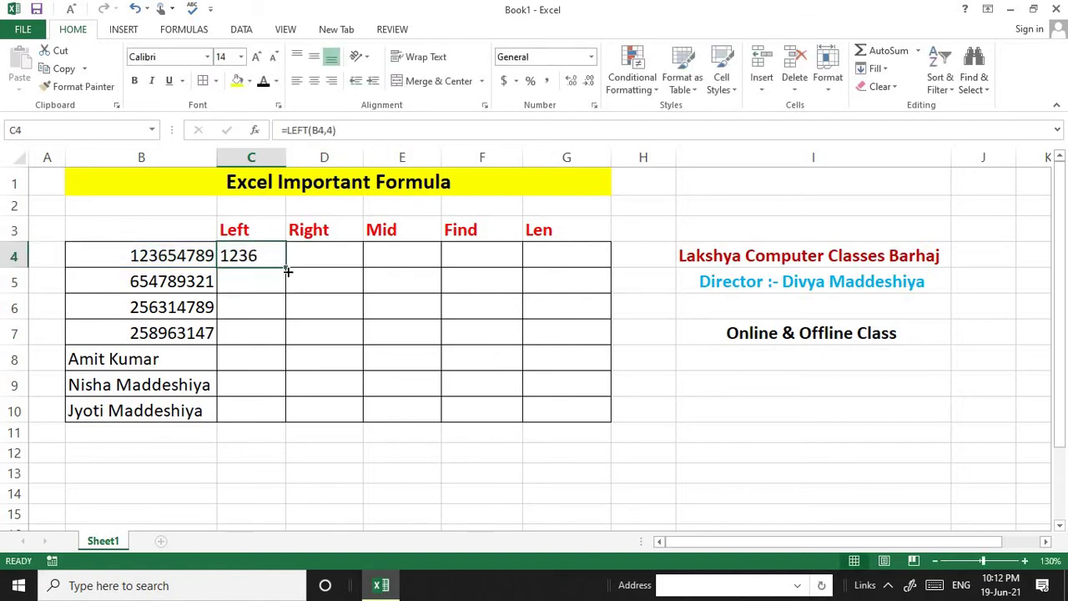
{"action": "left_click_drag", "start_coordinate": [285, 265], "coordinate": [285, 338]}
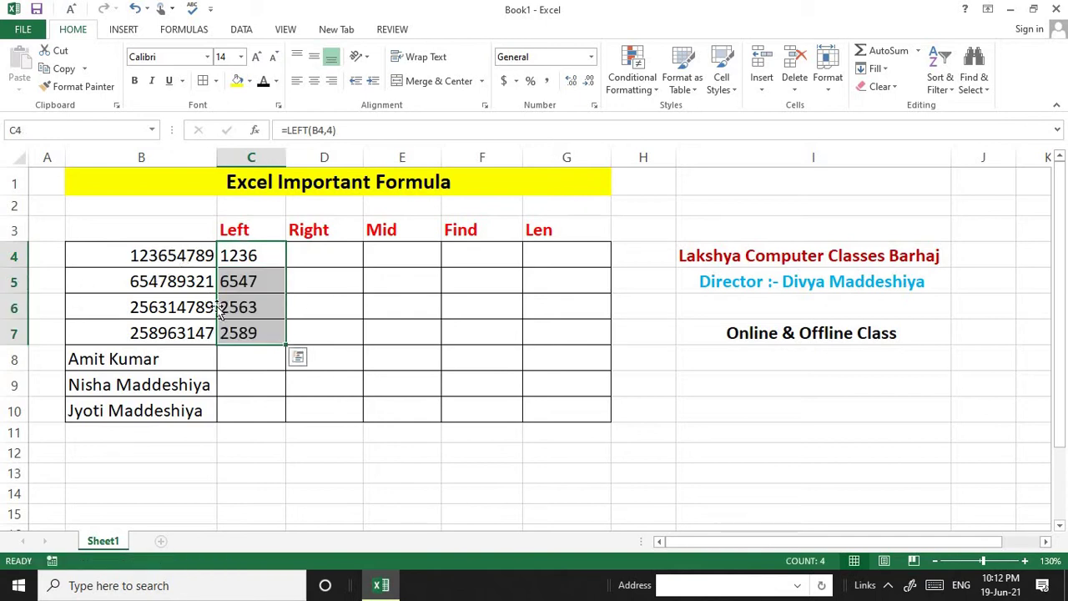
Step: Enter =RIGHT(B4,3) in D4 and fill it down to D7, giving 789, 321, 789 and 147
{"action": "left_click", "coordinate": [316, 262]}
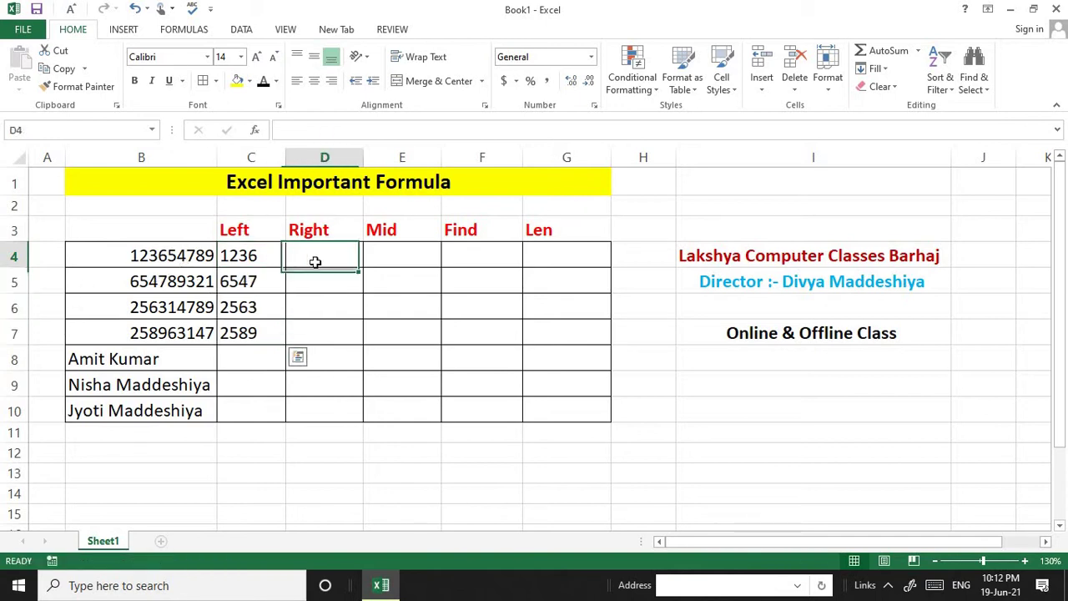
{"action": "type", "text": "=r"}
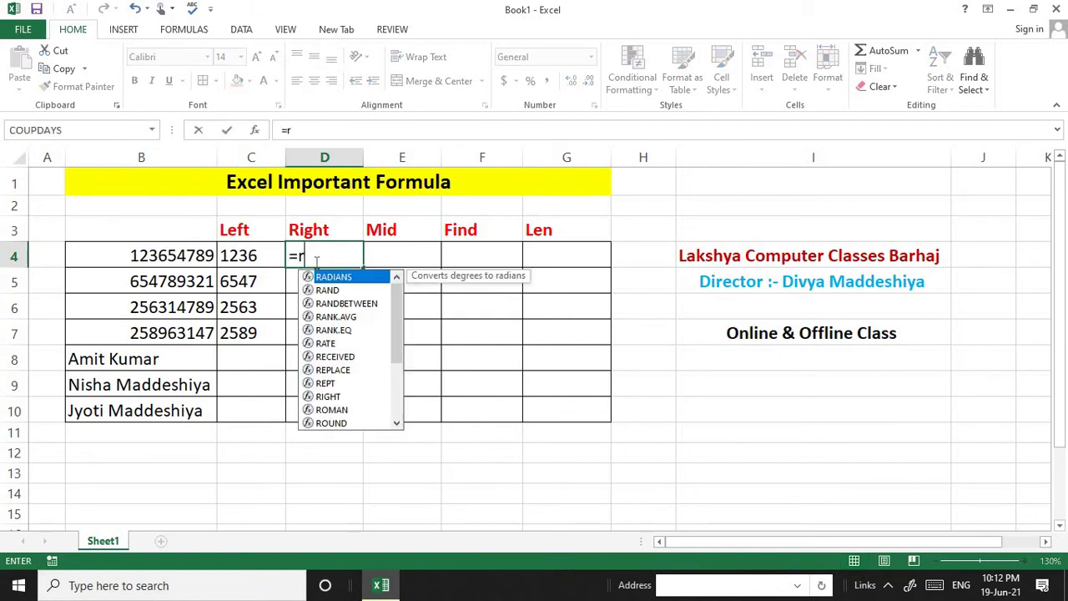
{"action": "type", "text": "i"}
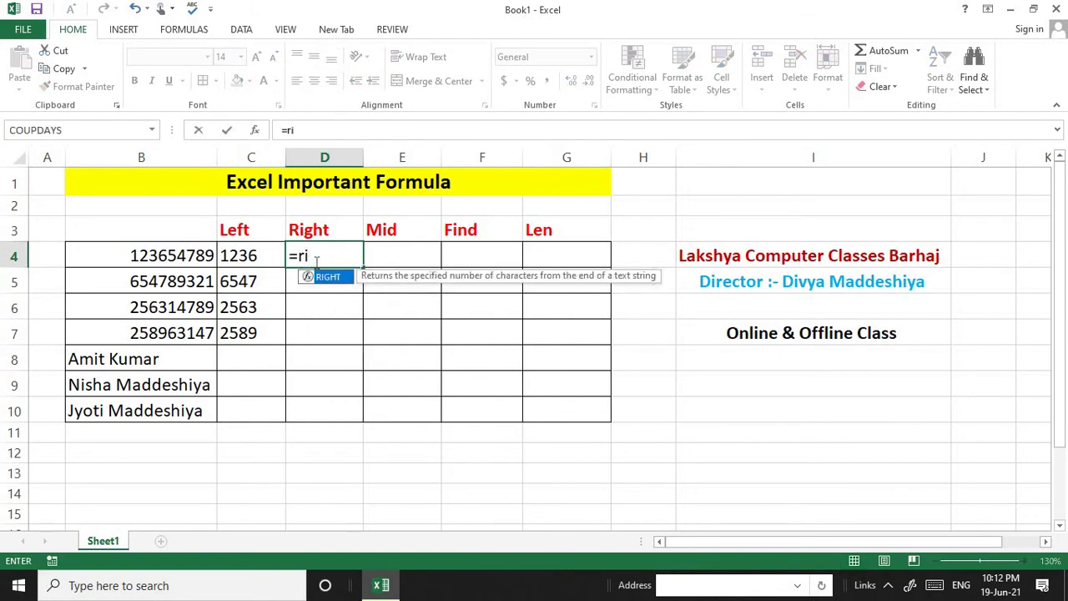
{"action": "type", "text": "ght"}
{"action": "type", "text": "("}
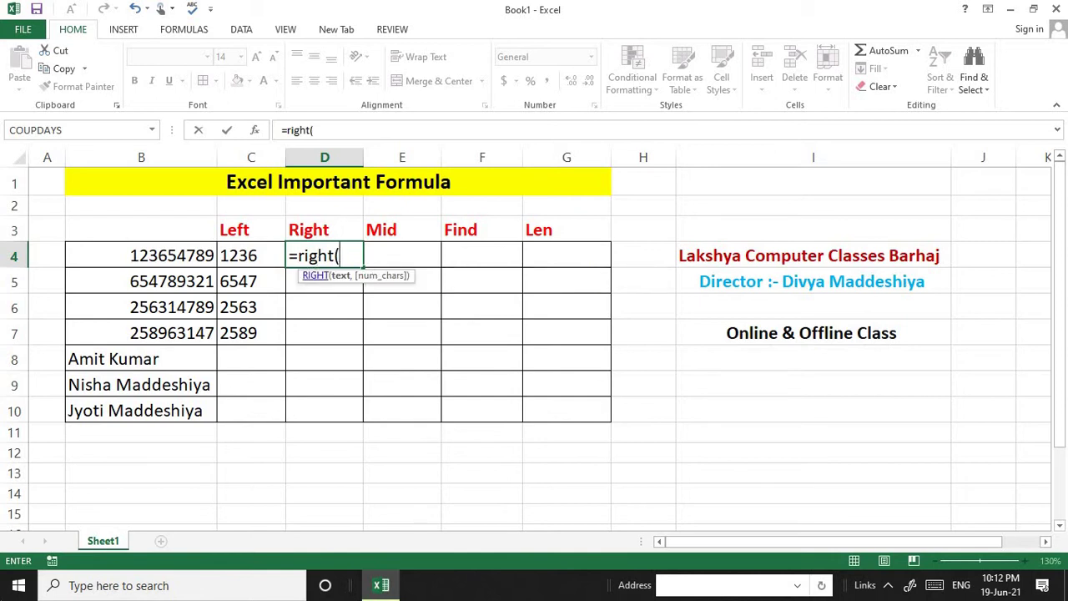
{"action": "left_click", "coordinate": [174, 288]}
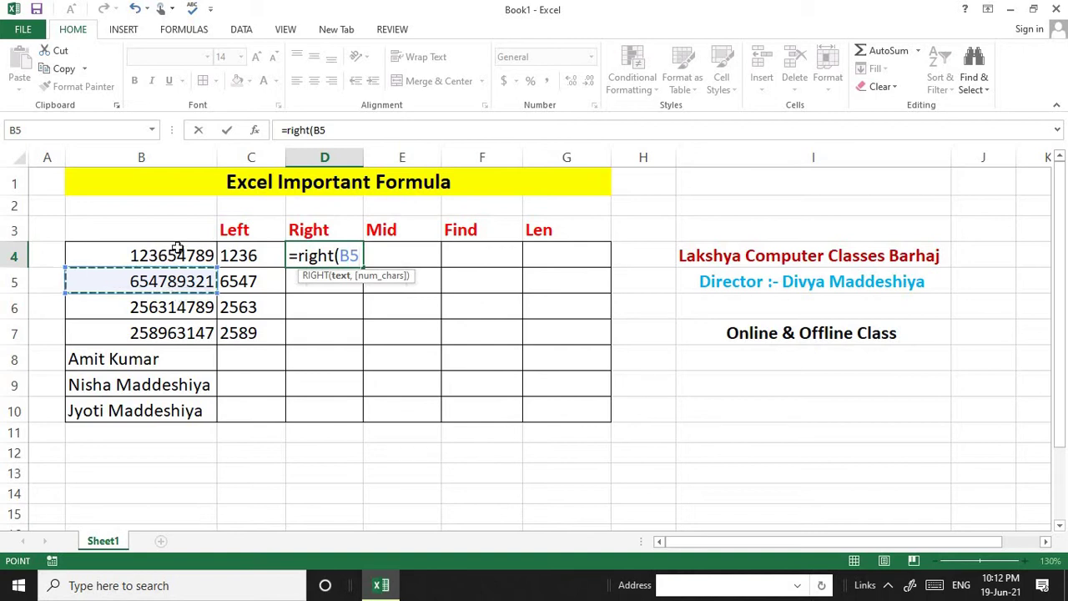
{"action": "left_click", "coordinate": [177, 248]}
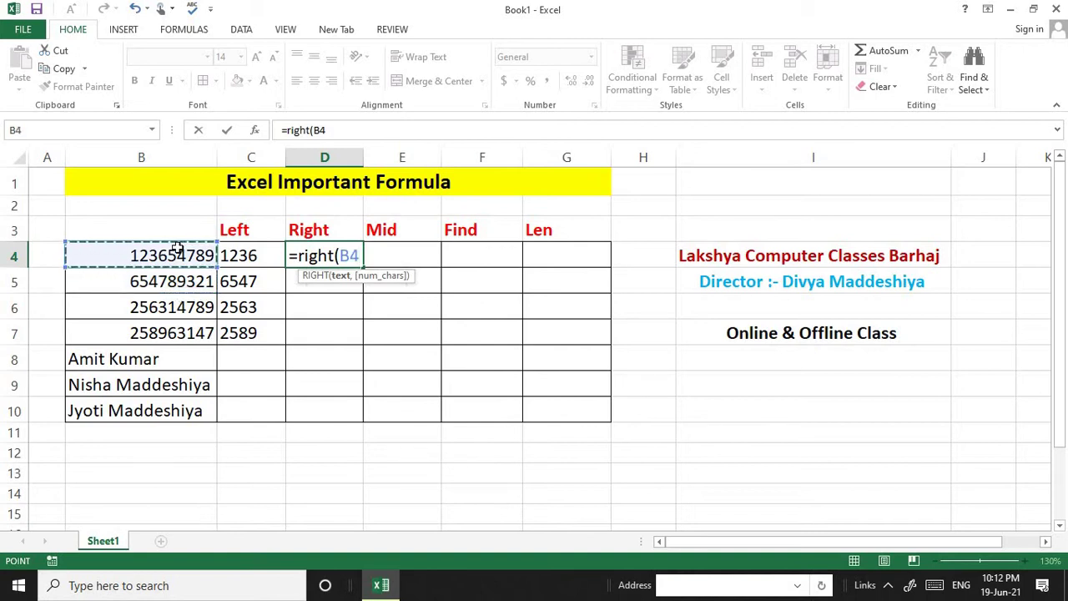
{"action": "type", "text": ","}
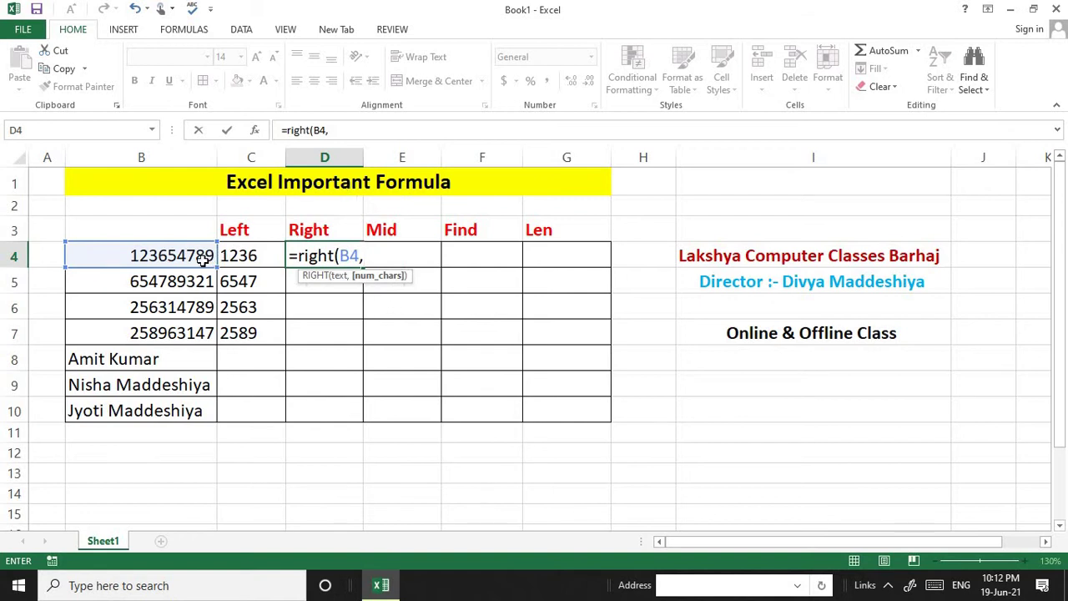
{"action": "type", "text": "3"}
{"action": "type", "text": ")"}
{"action": "key", "text": "Return"}
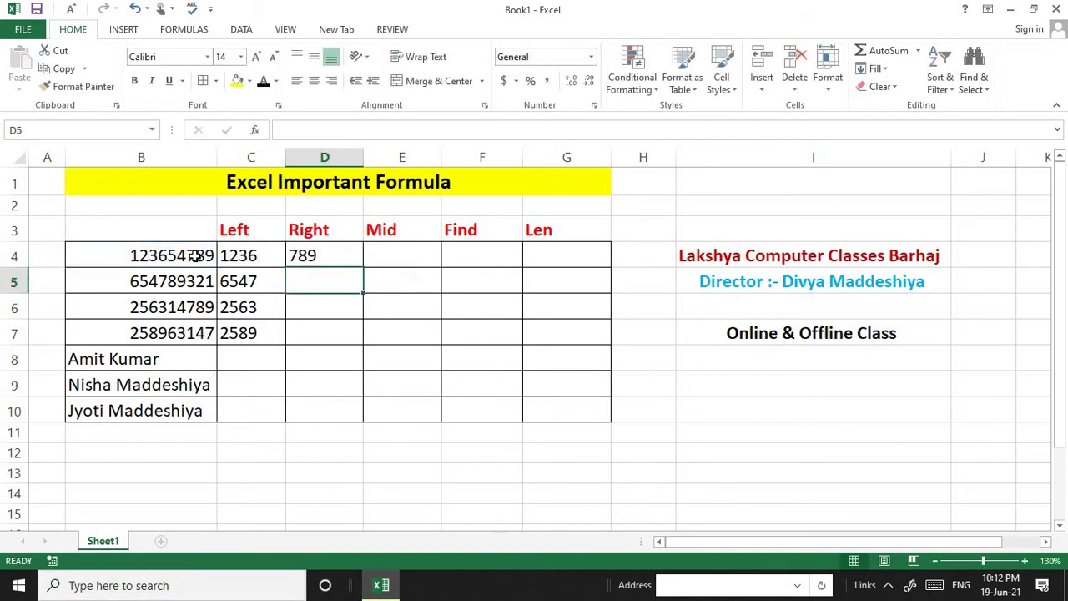
{"action": "left_click", "coordinate": [346, 252]}
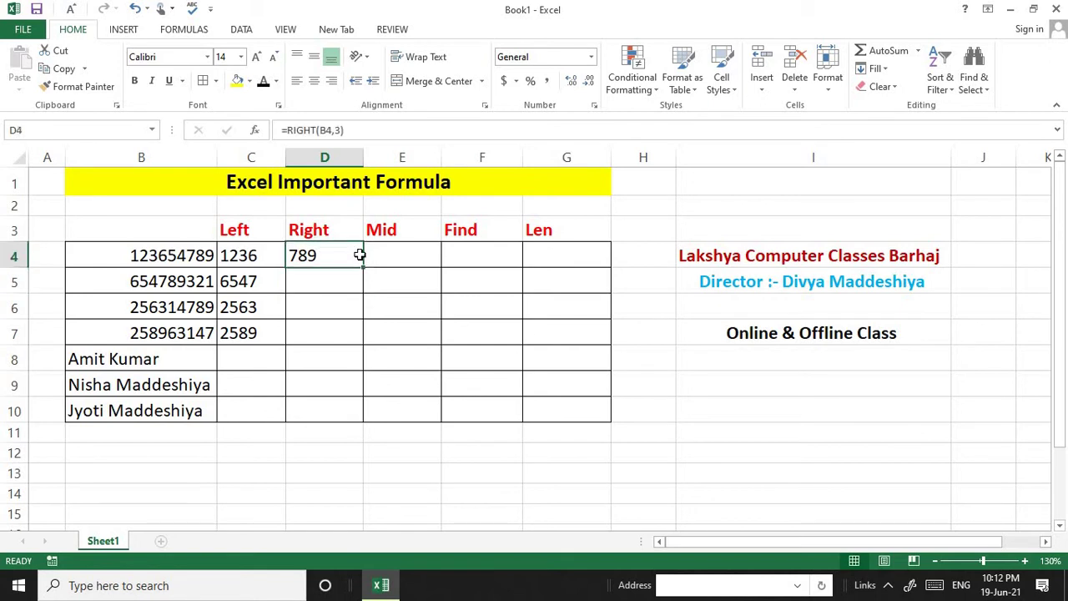
{"action": "left_click_drag", "start_coordinate": [364, 267], "coordinate": [358, 338]}
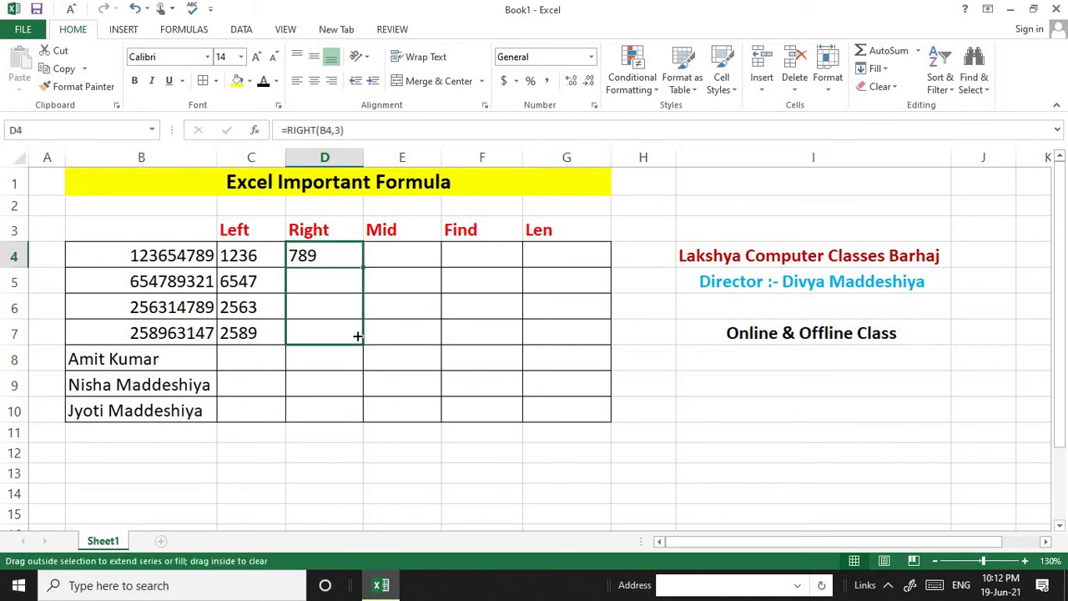
{"action": "left_click", "coordinate": [414, 246]}
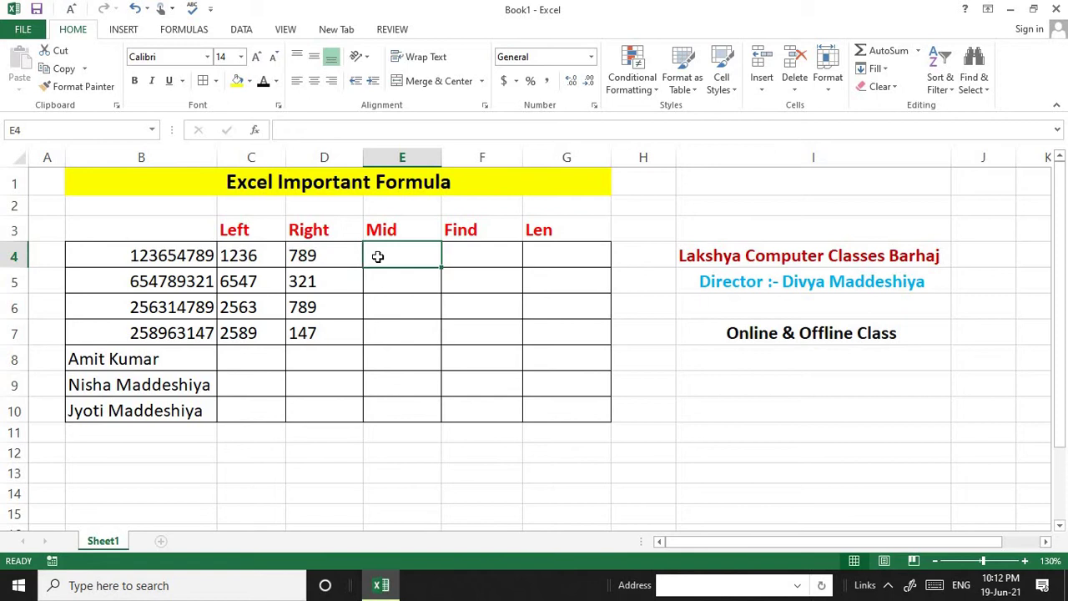
Step: Enter =MID(B4,5,4) in E4 and fill it down to E7, giving 5478, 8932, 1478 and 6314
{"action": "type", "text": "="}
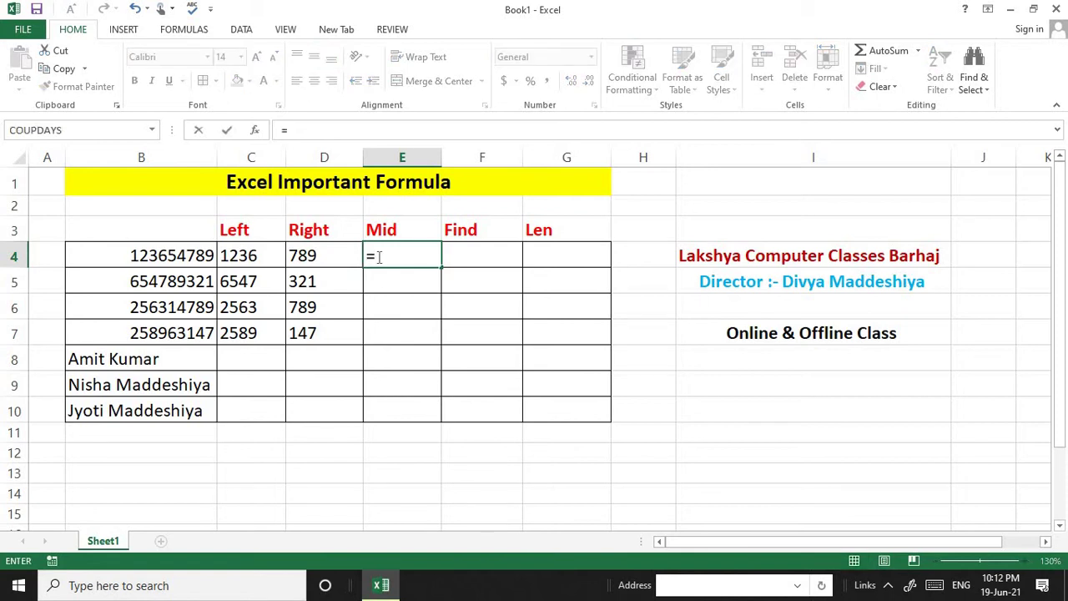
{"action": "type", "text": "mid"}
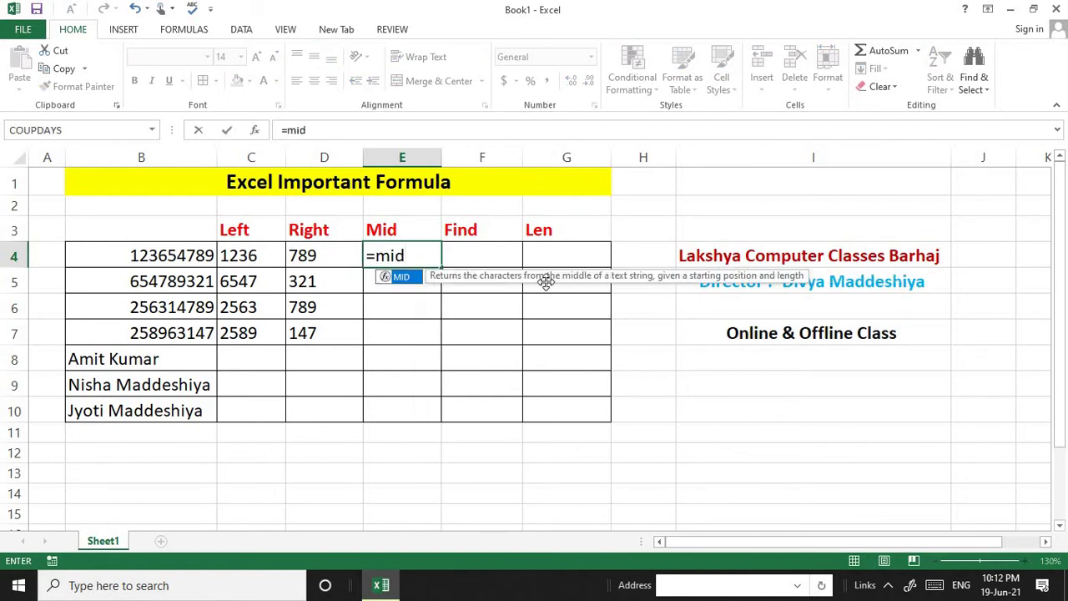
{"action": "double_click", "coordinate": [403, 278]}
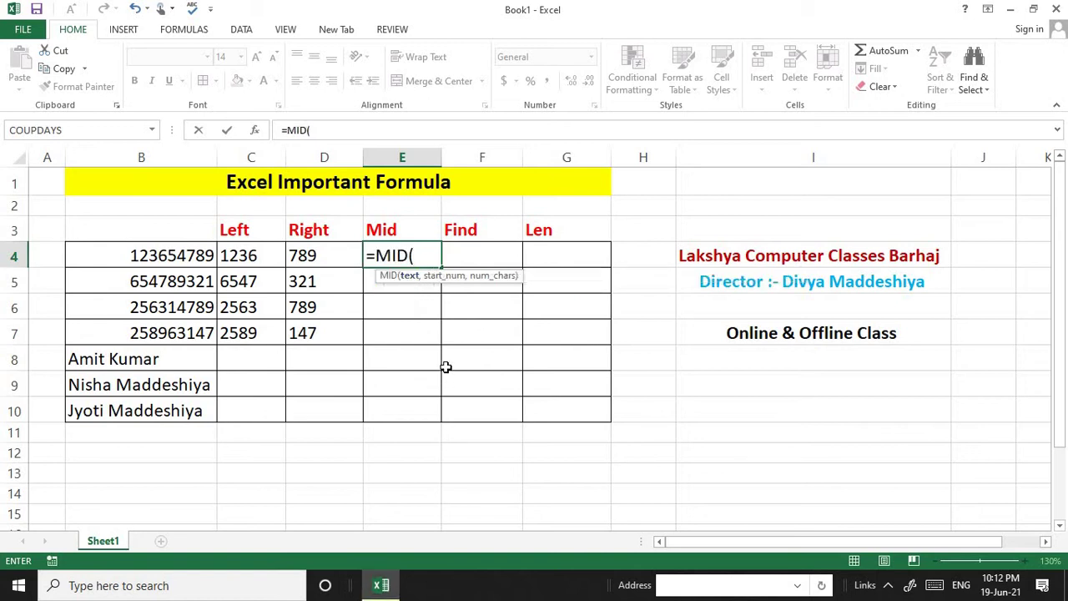
{"action": "left_click", "coordinate": [172, 264]}
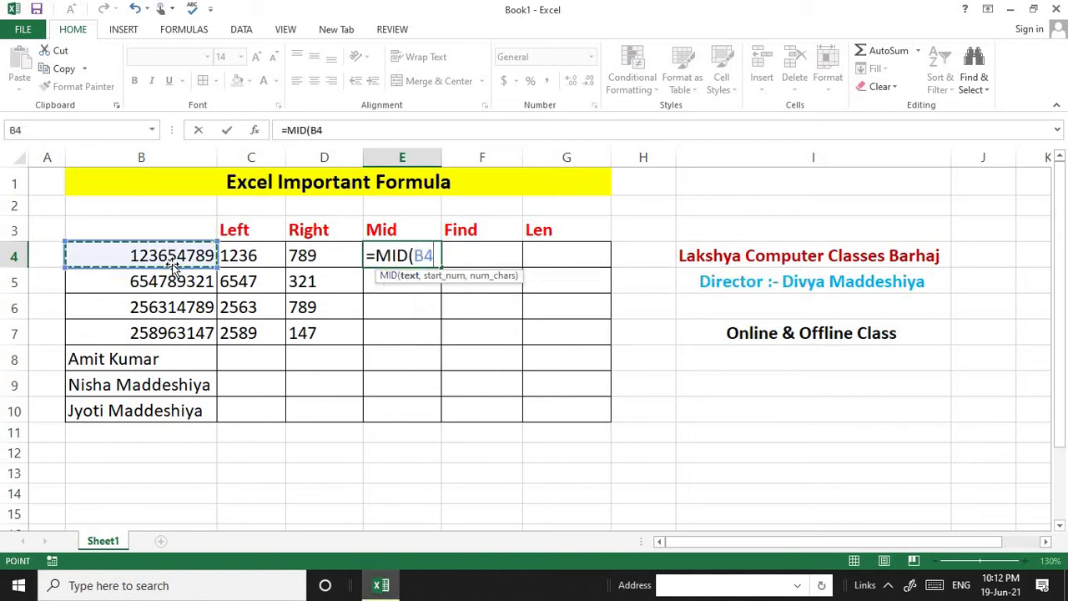
{"action": "type", "text": ","}
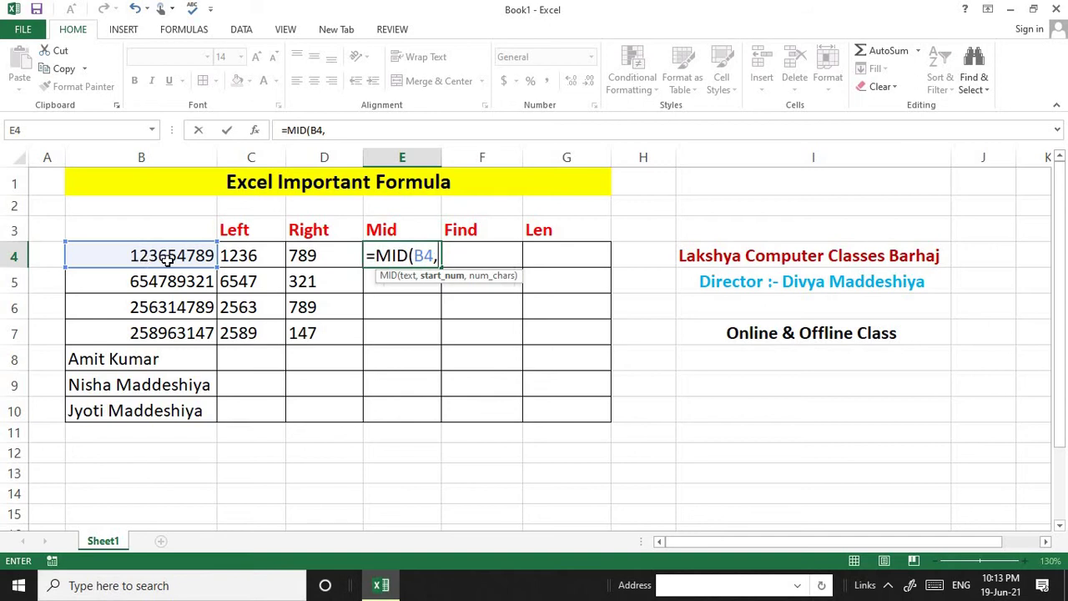
{"action": "type", "text": "5"}
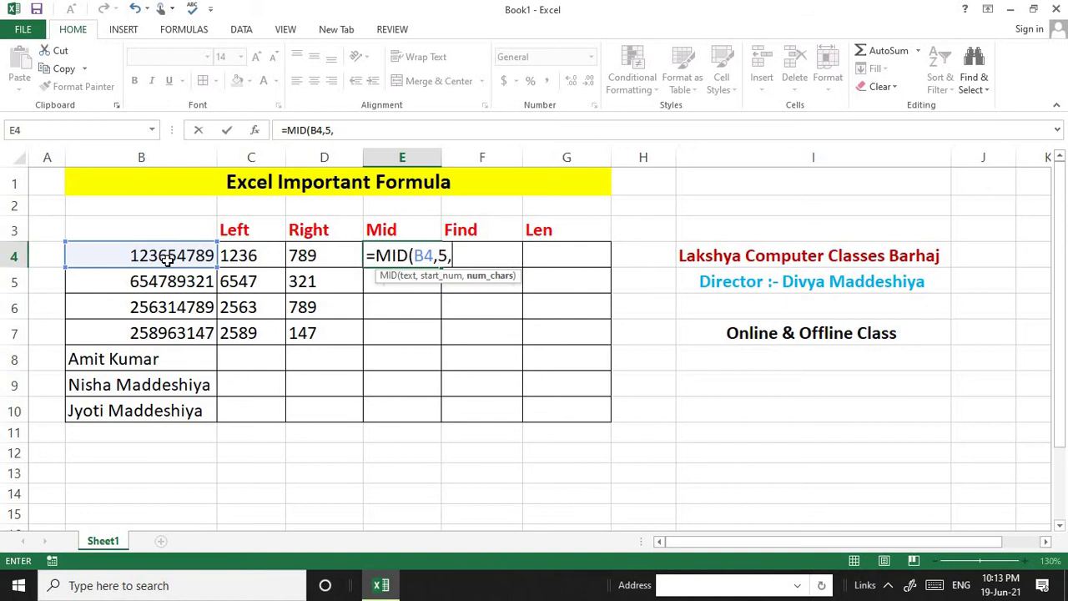
{"action": "type", "text": ","}
{"action": "type", "text": "4)"}
{"action": "key", "text": "Return"}
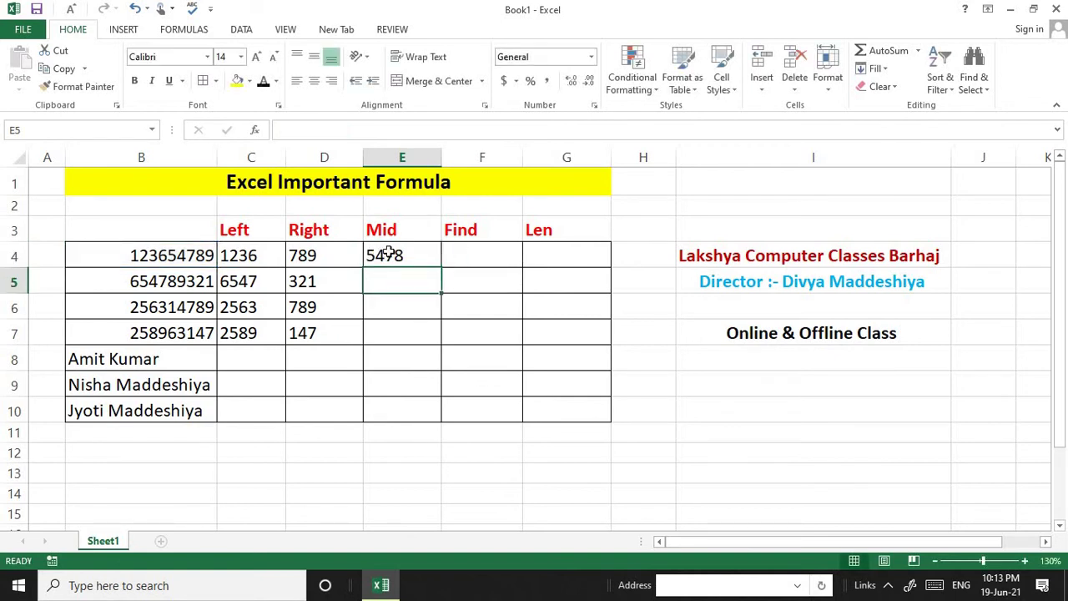
{"action": "left_click", "coordinate": [386, 254]}
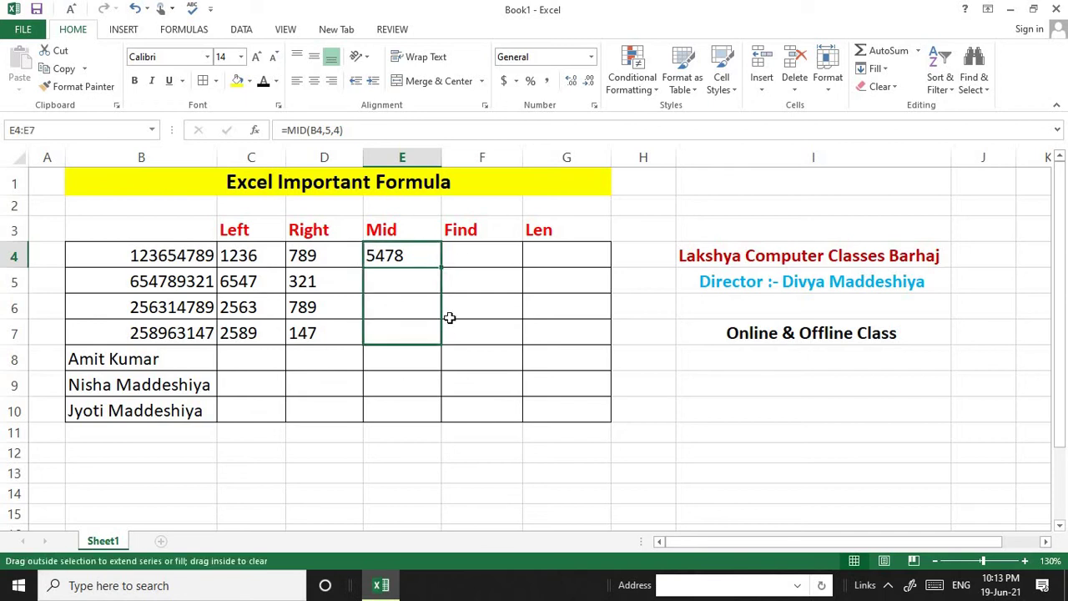
{"action": "left_click_drag", "start_coordinate": [440, 337], "coordinate": [442, 338]}
{"action": "left_click", "coordinate": [466, 250]}
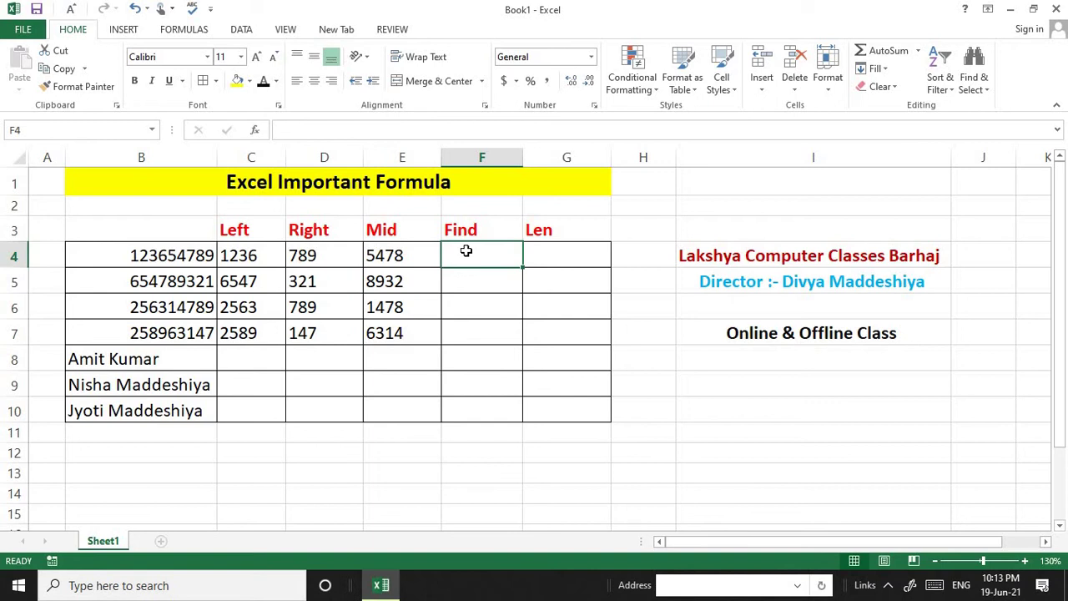
Step: Enter =FIND("6",B4) in F4, fill it down to F9, then clear F4:F9 again
{"action": "type", "text": "=fi"}
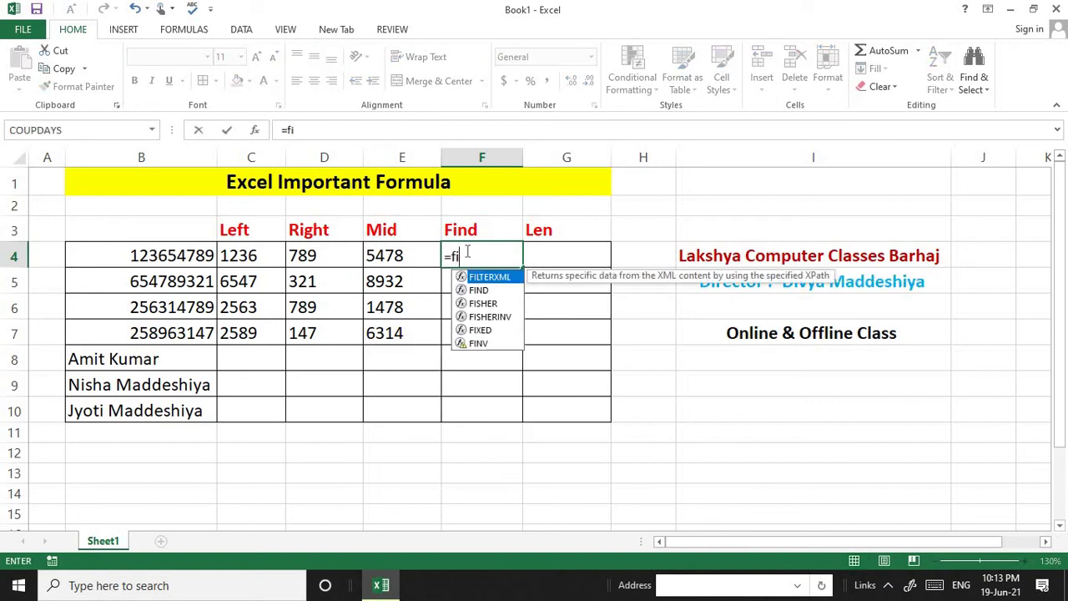
{"action": "type", "text": "nd("}
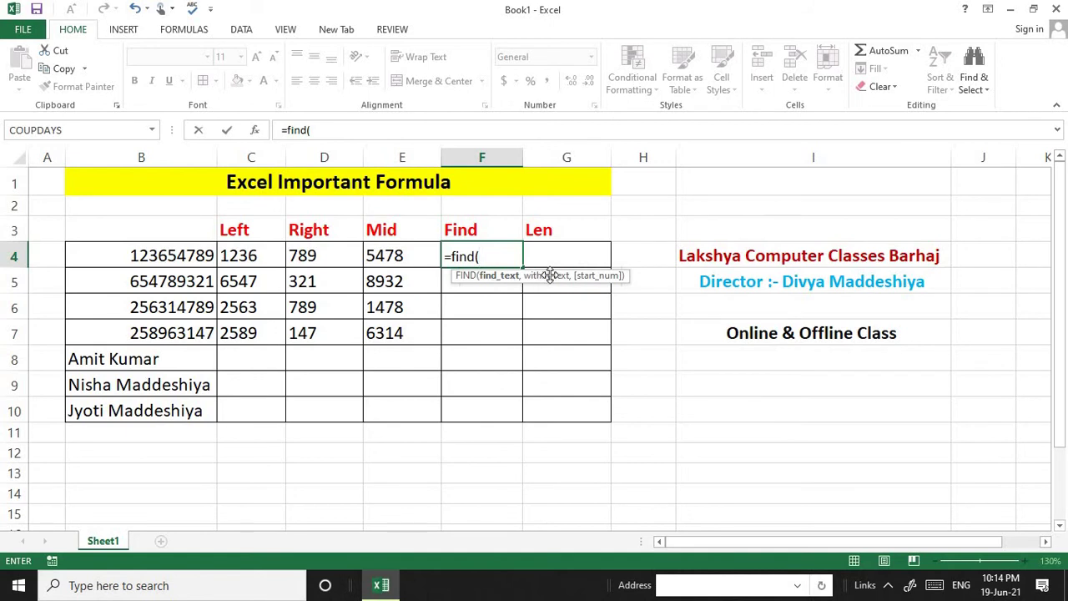
{"action": "type", "text": "\""}
{"action": "type", "text": "6"}
{"action": "type", "text": "\","}
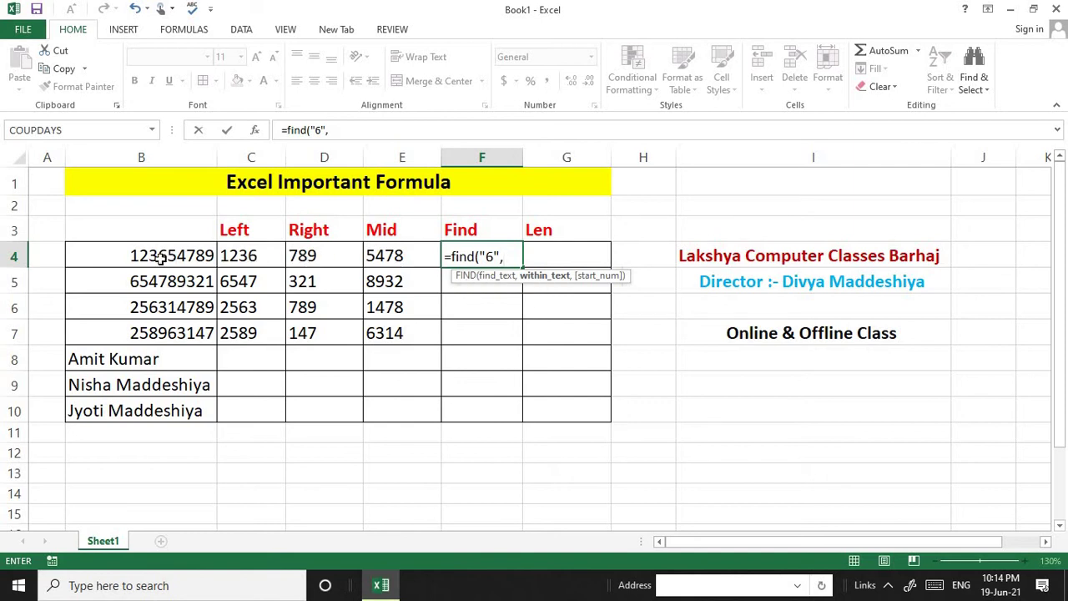
{"action": "type", "text": "b4"}
{"action": "key", "text": "ctrl+Return"}
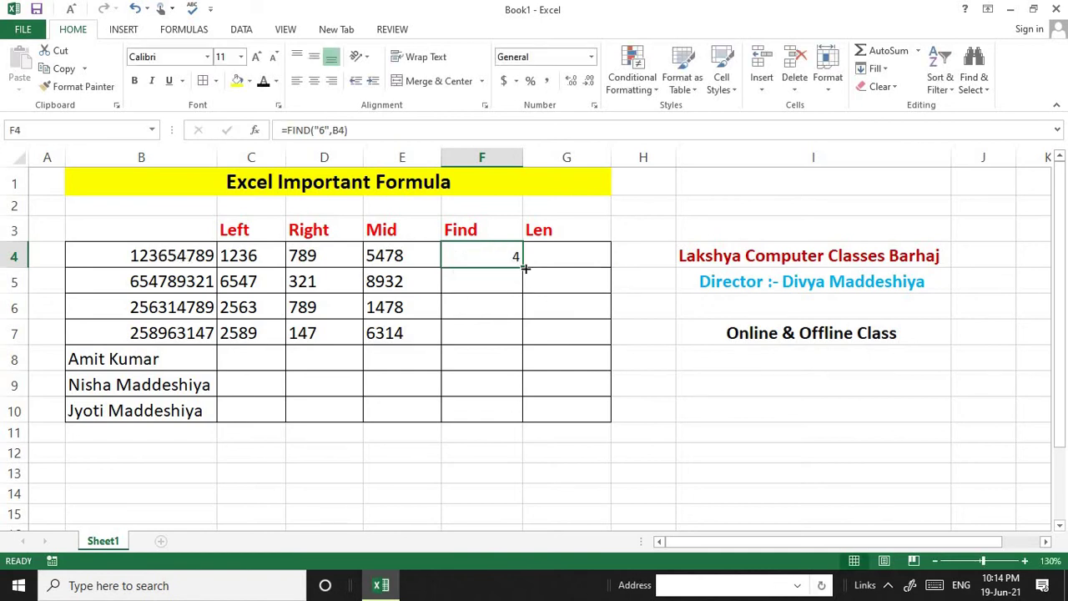
{"action": "left_click_drag", "start_coordinate": [525, 267], "coordinate": [530, 352]}
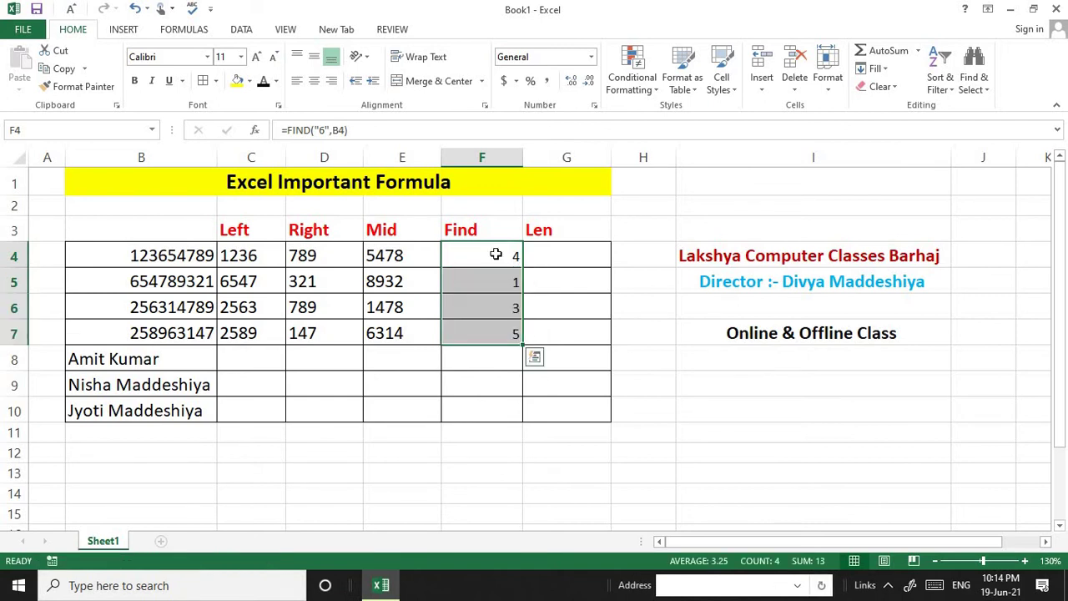
{"action": "left_click_drag", "start_coordinate": [496, 255], "coordinate": [474, 380]}
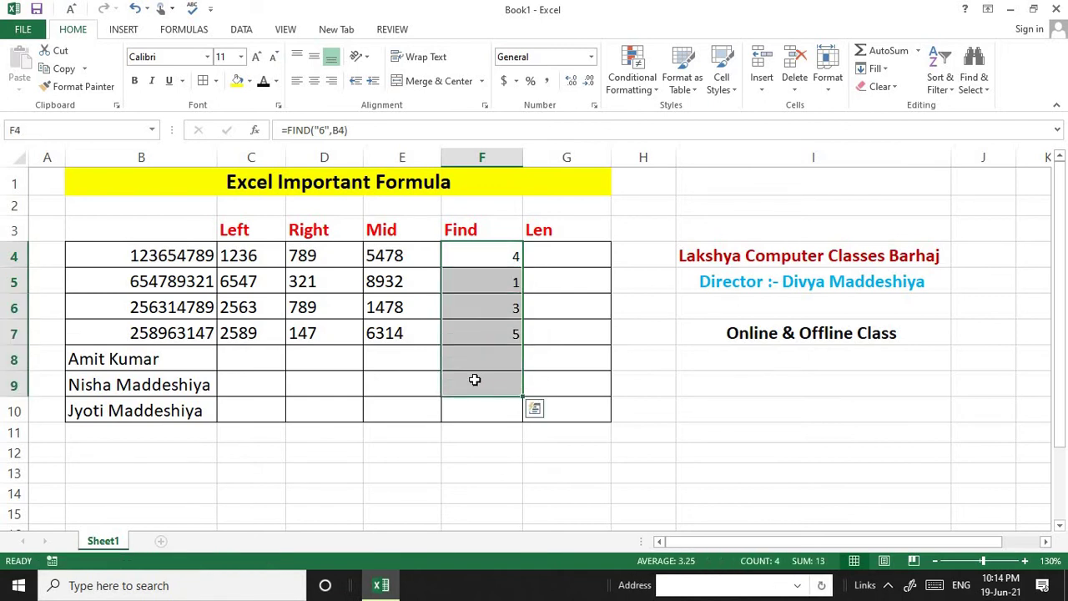
{"action": "key", "text": "Delete"}
Step: Enter =FIND("3",B4) in F4 and fill it down to F7, giving 3, 7, 4 and 6
{"action": "left_click", "coordinate": [505, 256]}
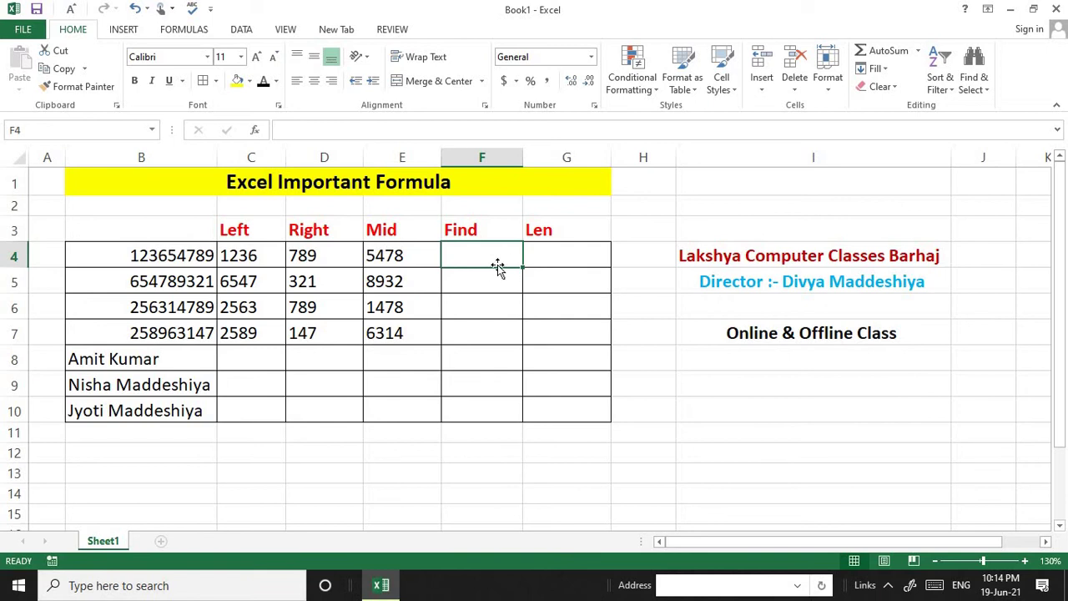
{"action": "type", "text": "="}
{"action": "type", "text": "fi"}
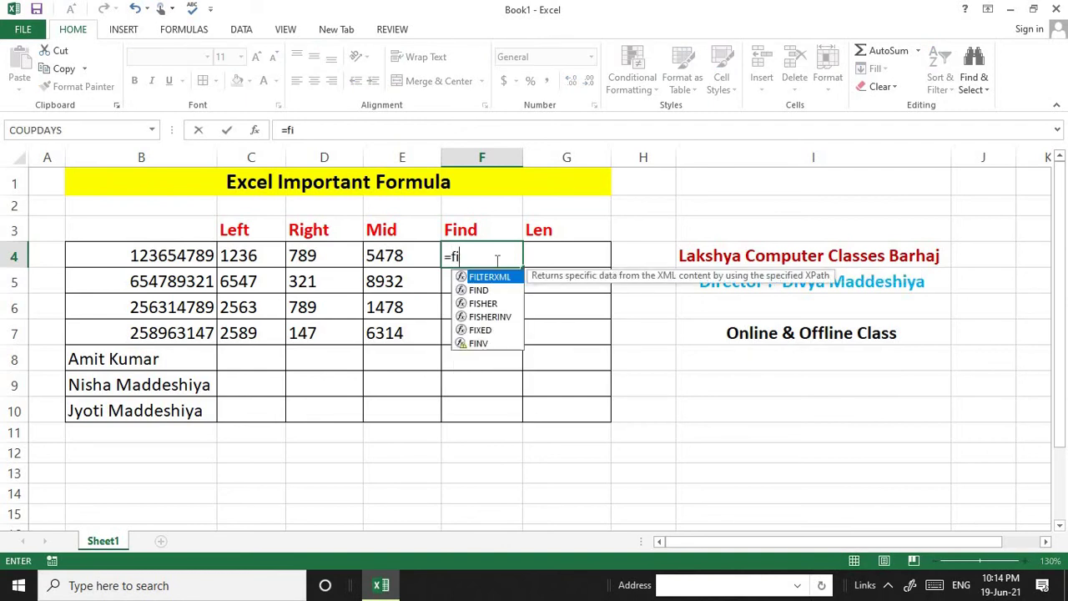
{"action": "type", "text": "nd"}
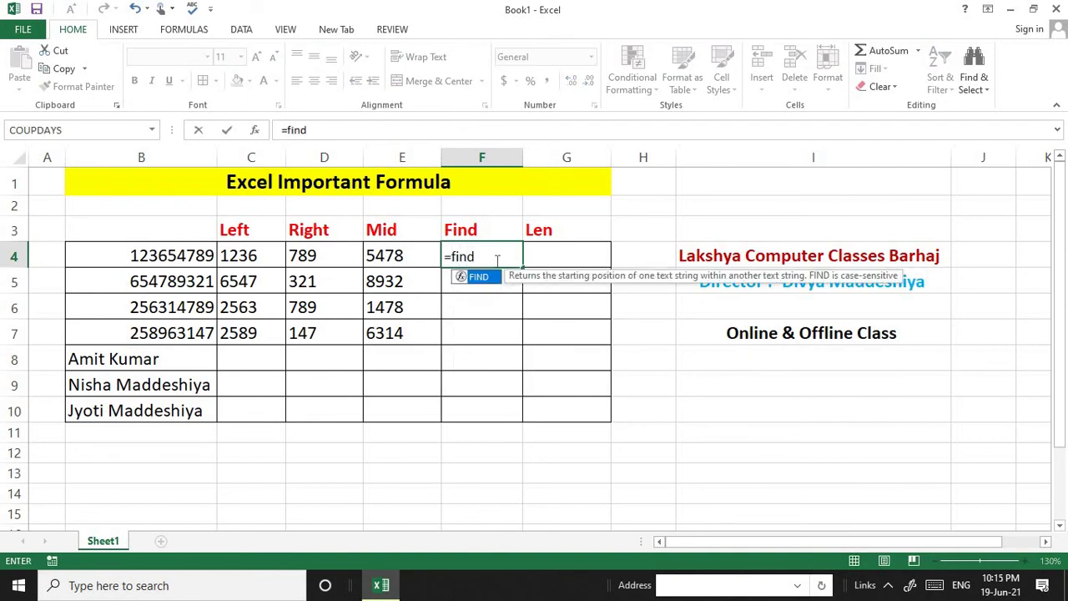
{"action": "type", "text": "("}
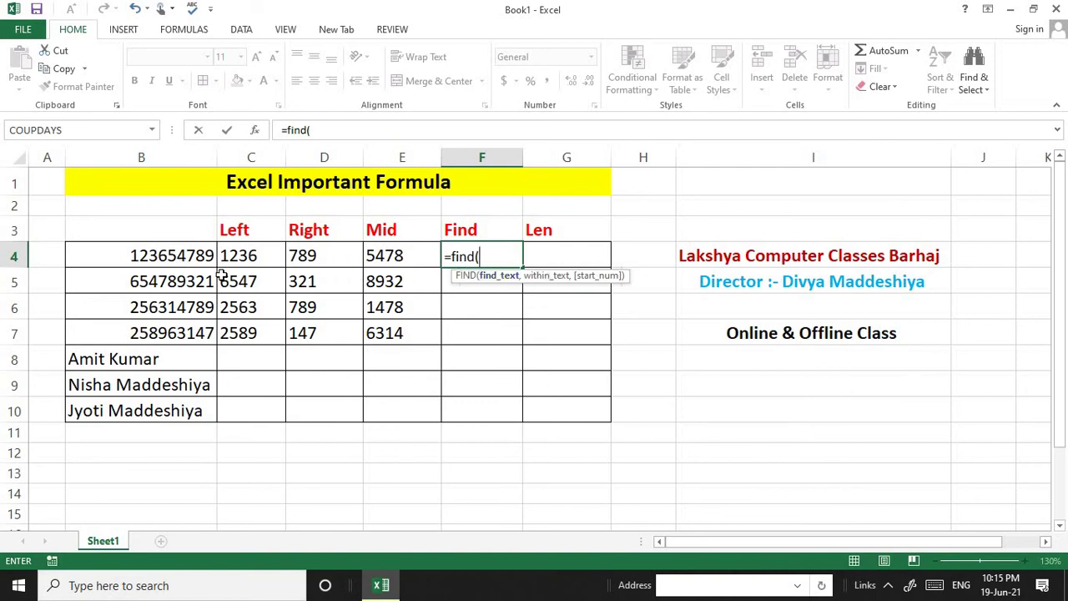
{"action": "type", "text": "3"}
{"action": "key", "text": "BackSpace"}
{"action": "type", "text": "\""}
{"action": "type", "text": "3\""}
{"action": "type", "text": ","}
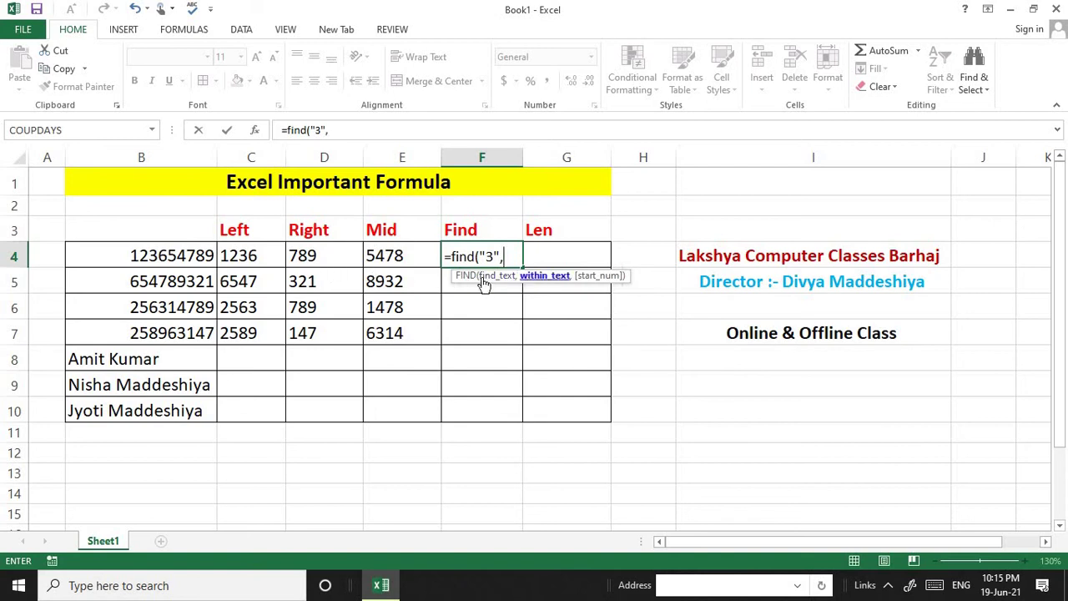
{"action": "left_click", "coordinate": [166, 258]}
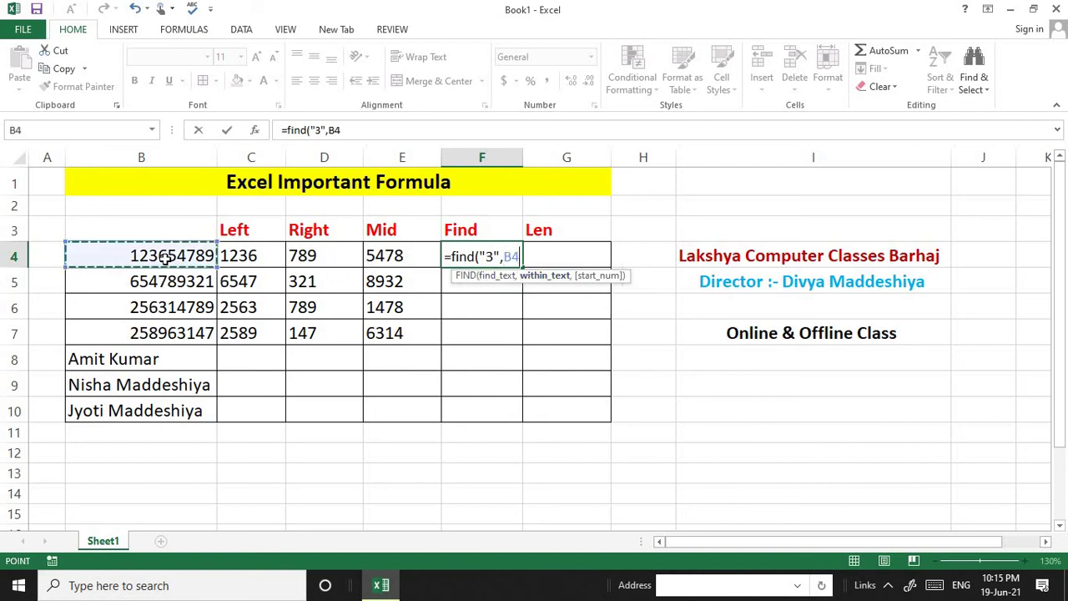
{"action": "type", "text": ")"}
{"action": "key", "text": "Return"}
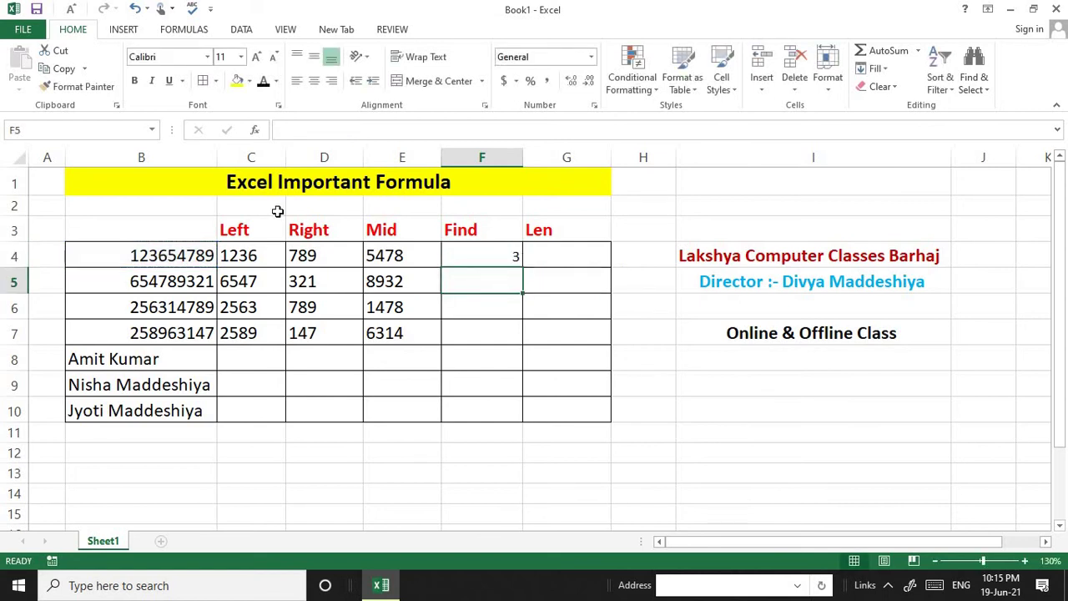
{"action": "left_click", "coordinate": [512, 249]}
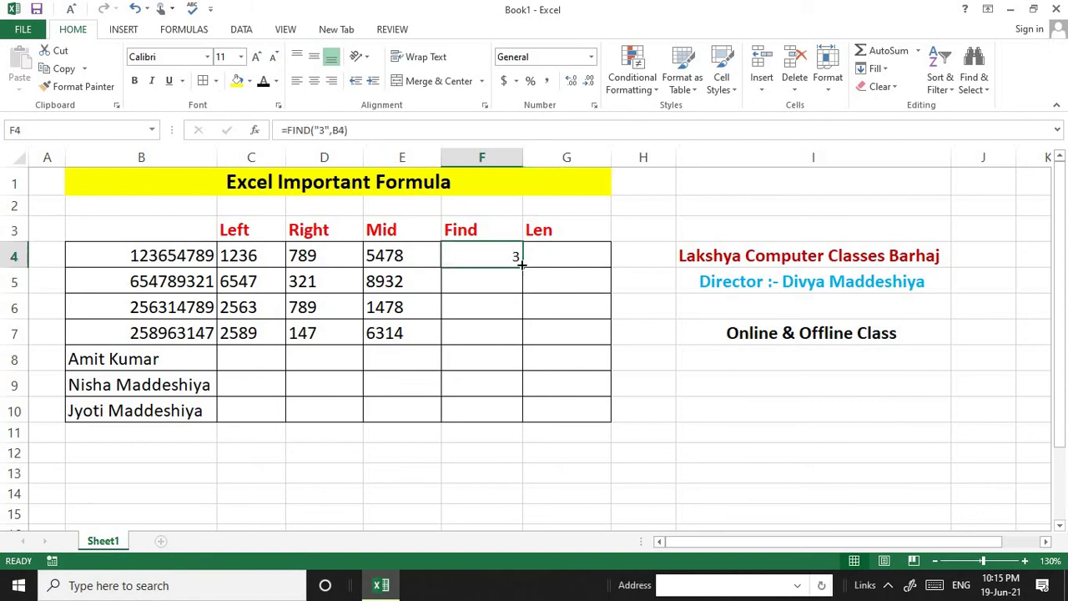
{"action": "left_click_drag", "start_coordinate": [517, 261], "coordinate": [591, 323]}
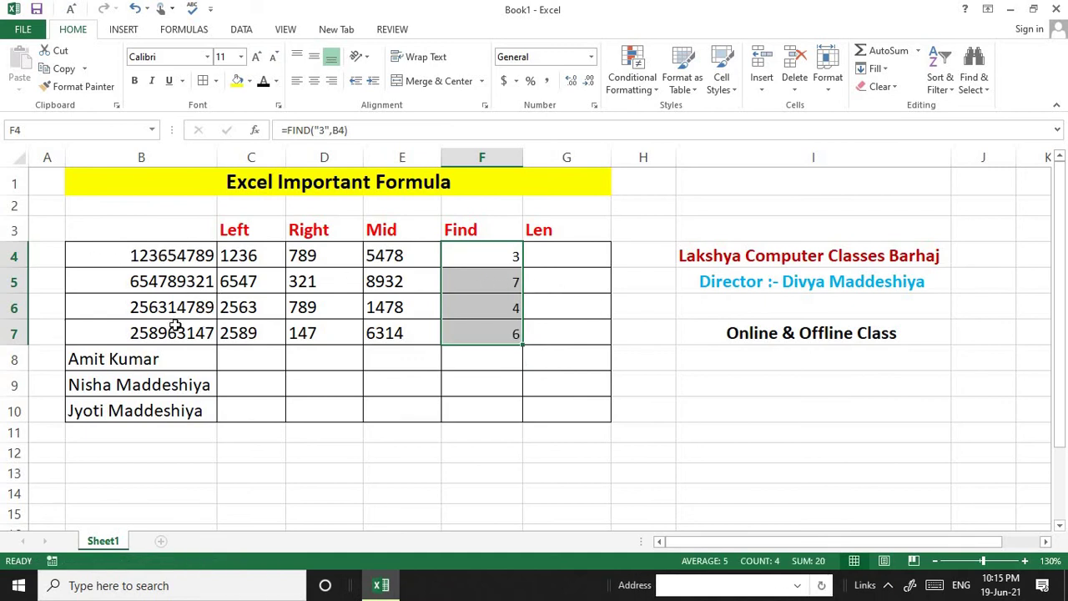
{"action": "left_click", "coordinate": [551, 261]}
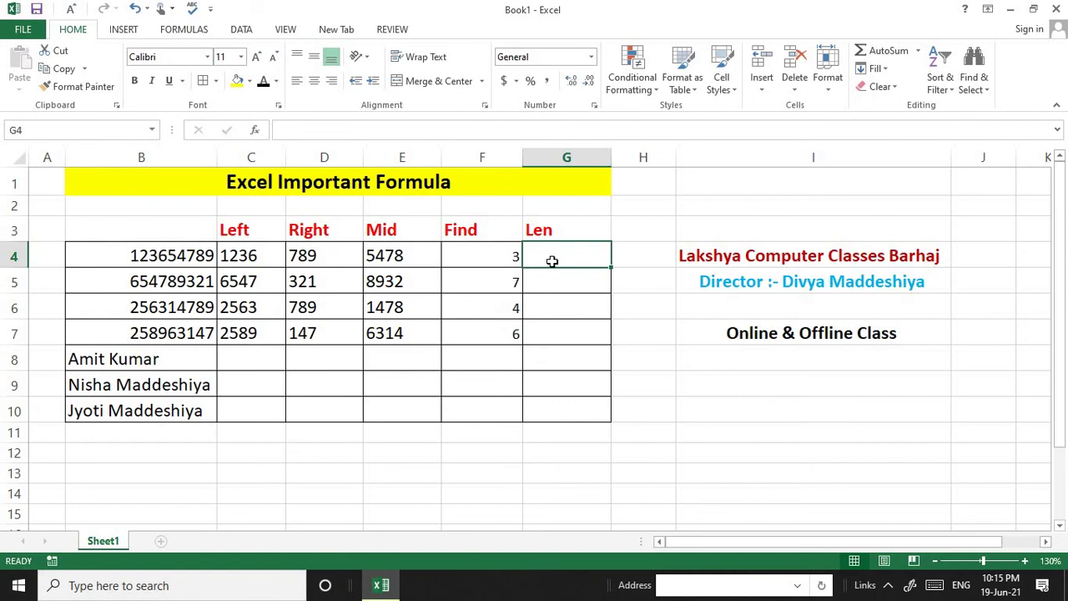
Step: Enter =LEN(B4) in G4 and fill it down to G7, showing 9 for each number
{"action": "type", "text": "=l"}
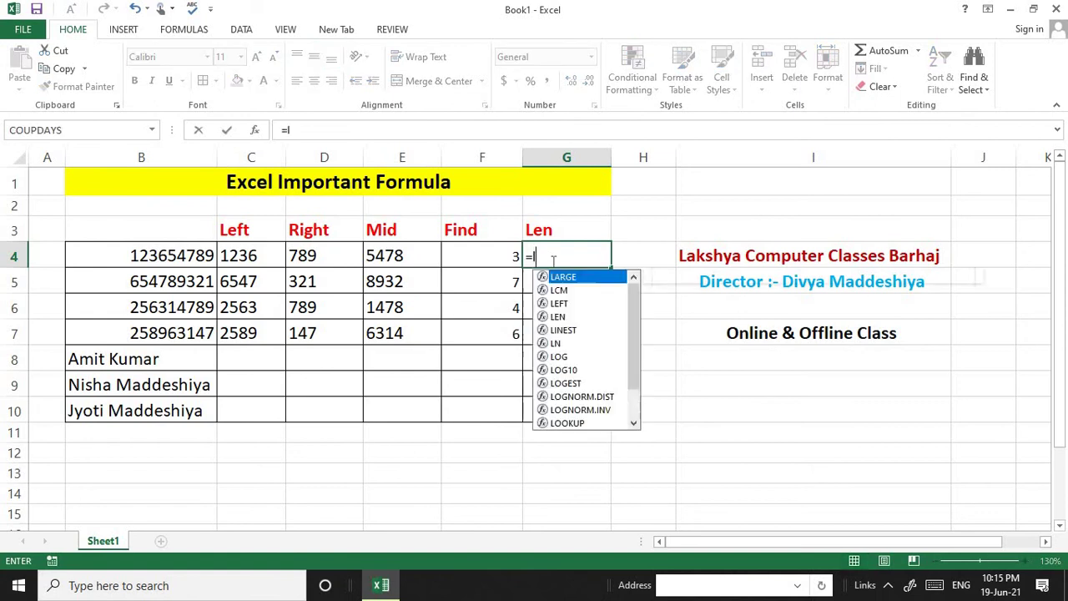
{"action": "type", "text": "en"}
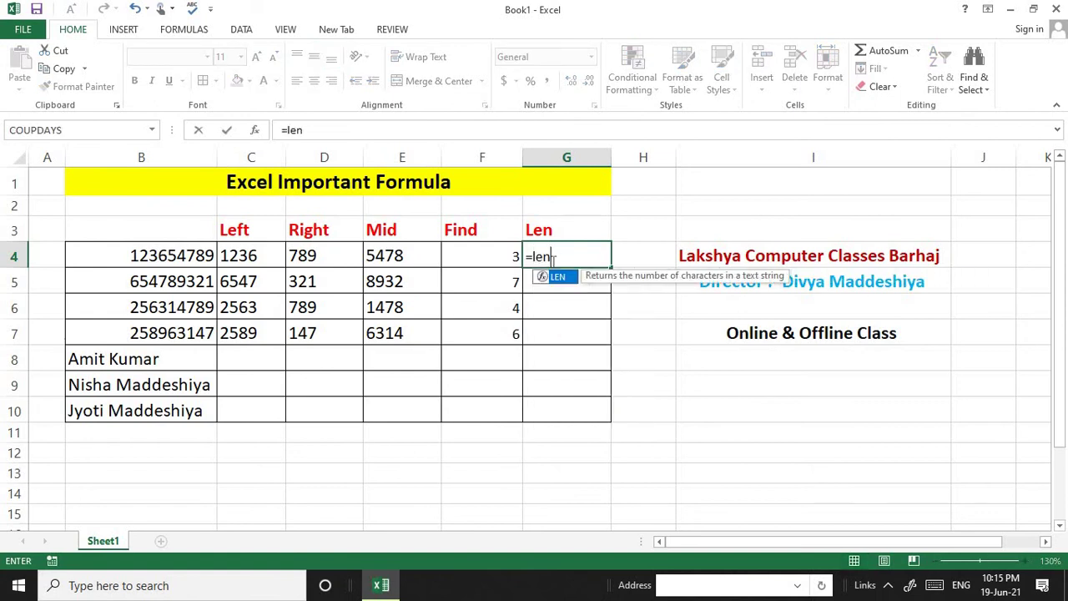
{"action": "type", "text": "("}
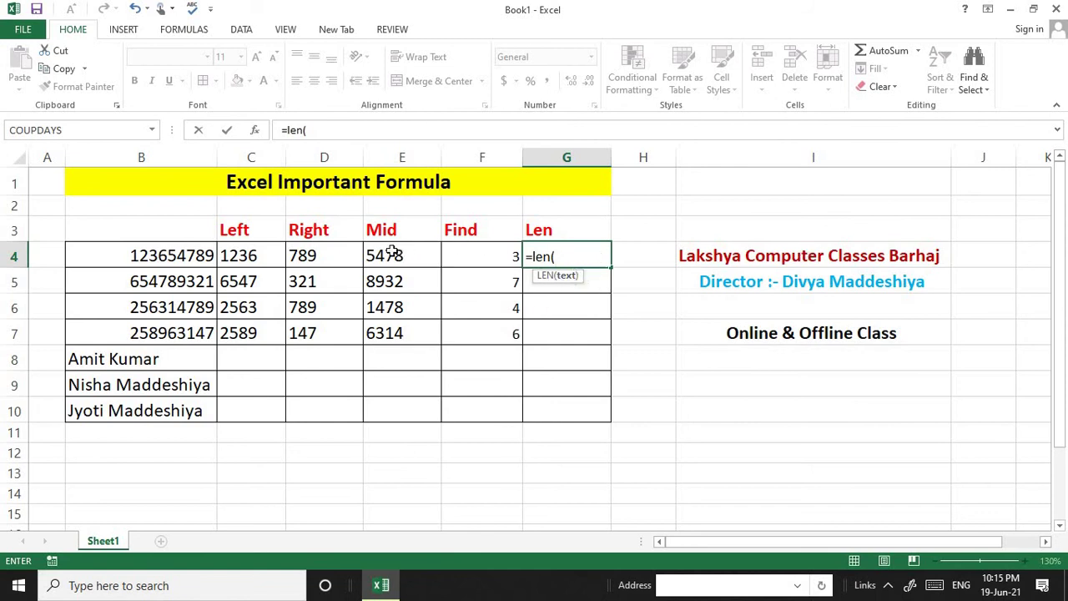
{"action": "left_click", "coordinate": [176, 259]}
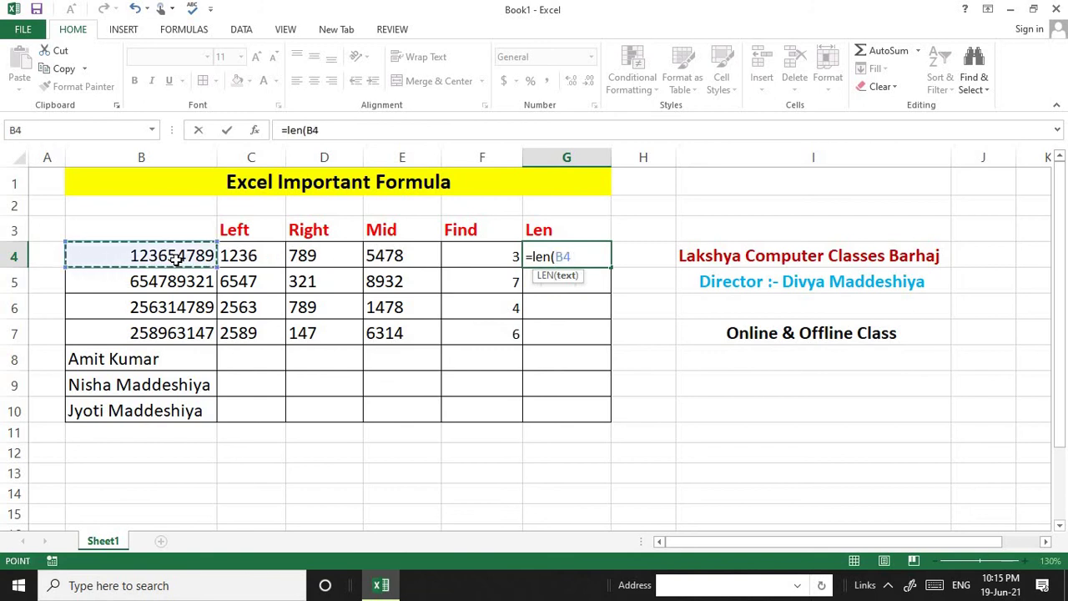
{"action": "key", "text": "Return"}
{"action": "left_click", "coordinate": [586, 252]}
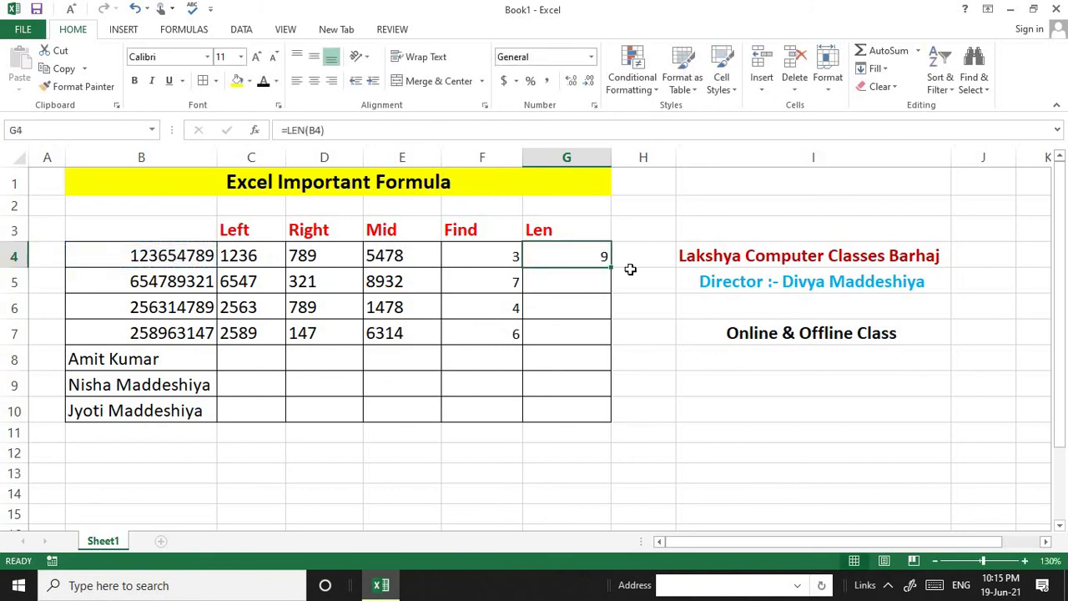
{"action": "left_click_drag", "start_coordinate": [611, 270], "coordinate": [615, 338]}
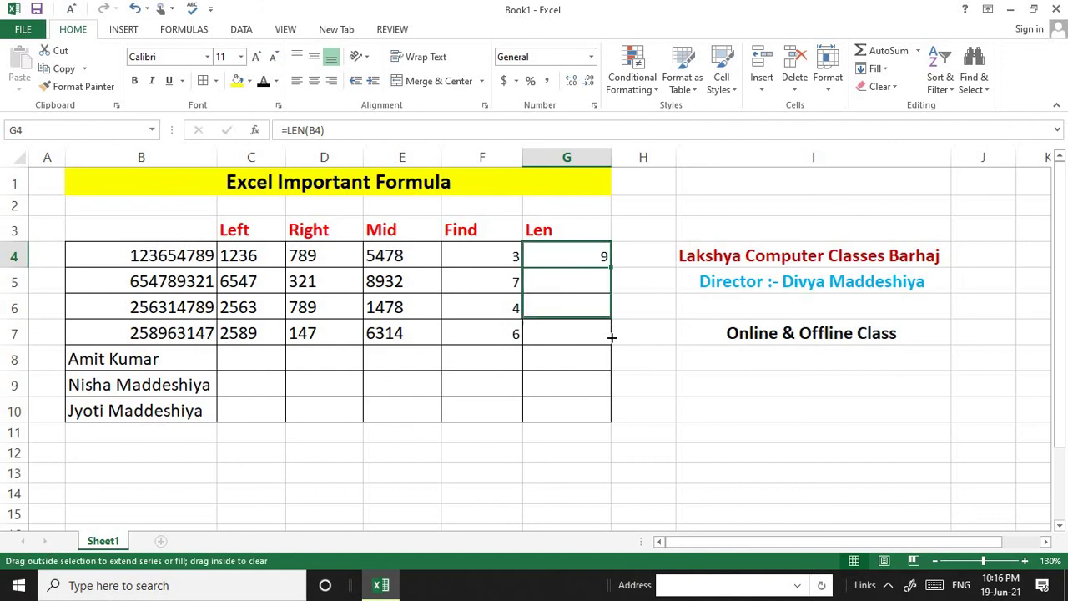
{"action": "left_click", "coordinate": [575, 251]}
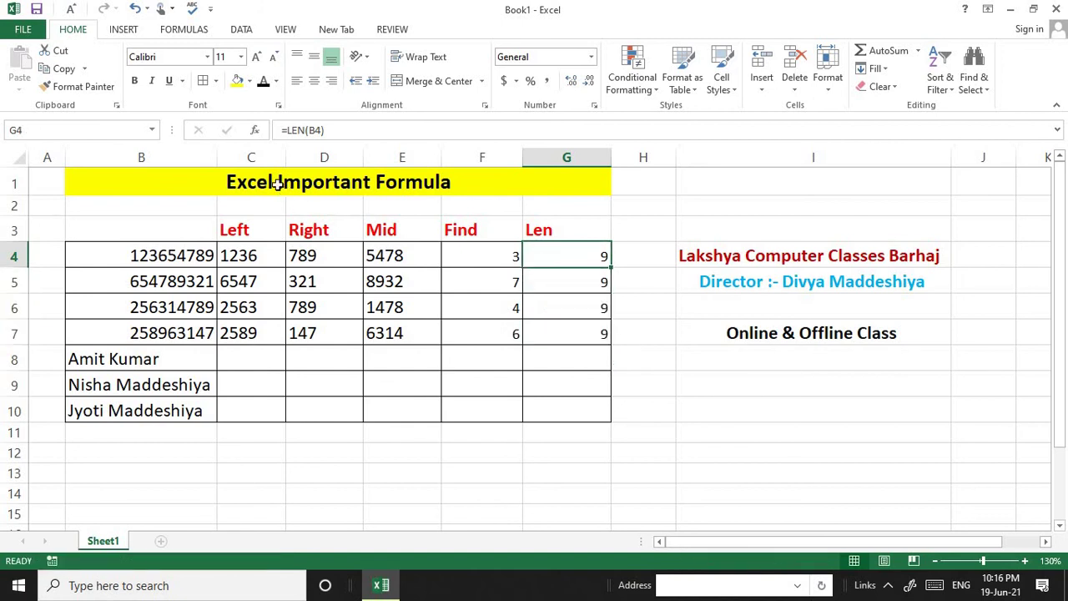
Step: Clear the Len cells, re-enter =LEN(B4) in G4 and fill it down to G10, giving 10, 16, 16 for names
{"action": "left_click_drag", "start_coordinate": [580, 357], "coordinate": [584, 408]}
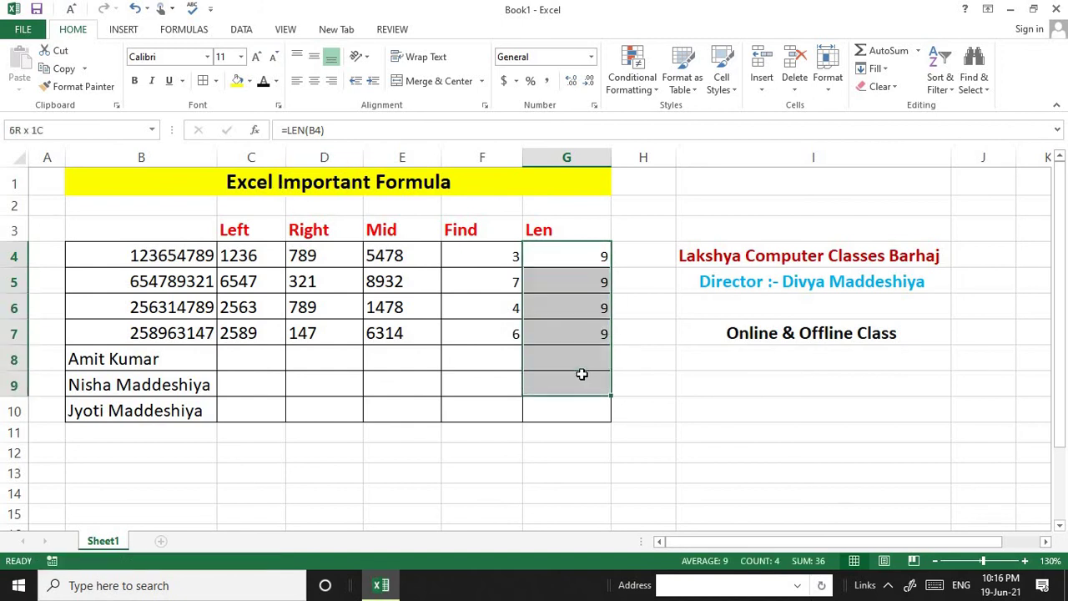
{"action": "key", "text": "Delete"}
{"action": "left_click", "coordinate": [592, 250]}
{"action": "type", "text": "="}
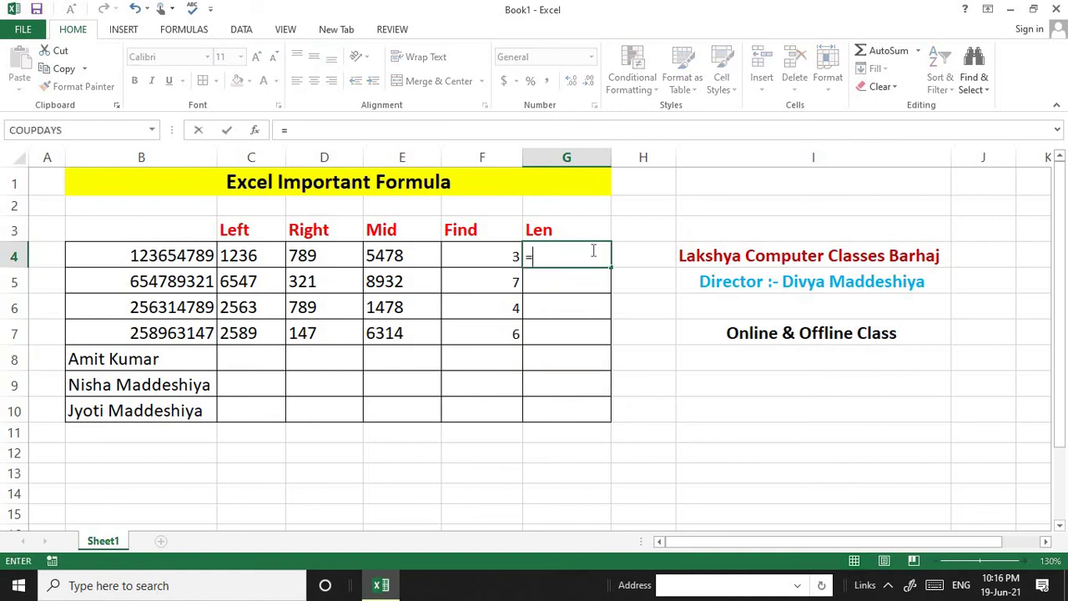
{"action": "type", "text": "le"}
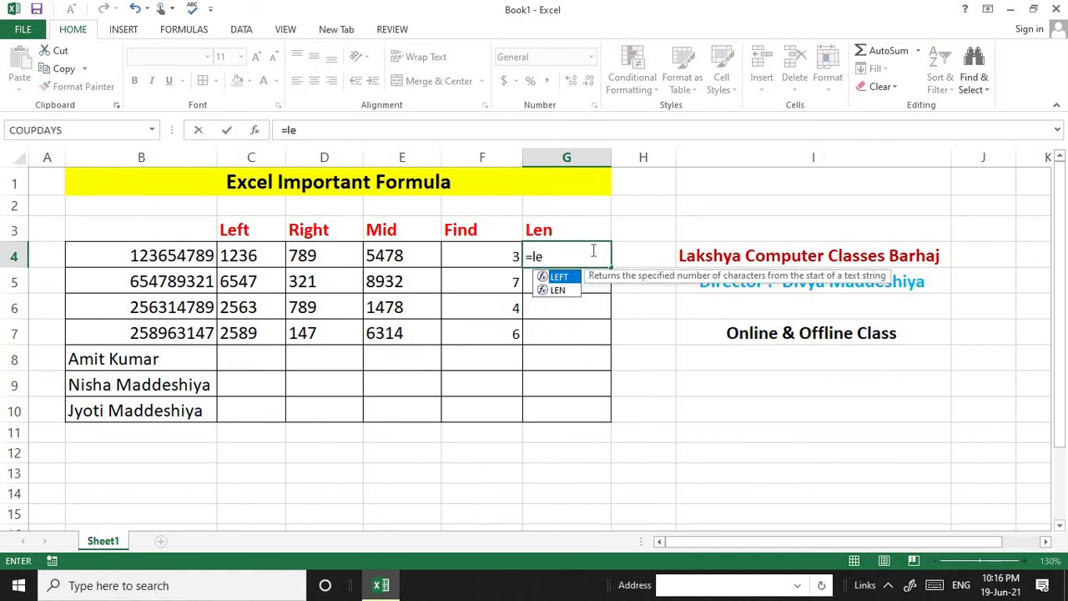
{"action": "type", "text": "n("}
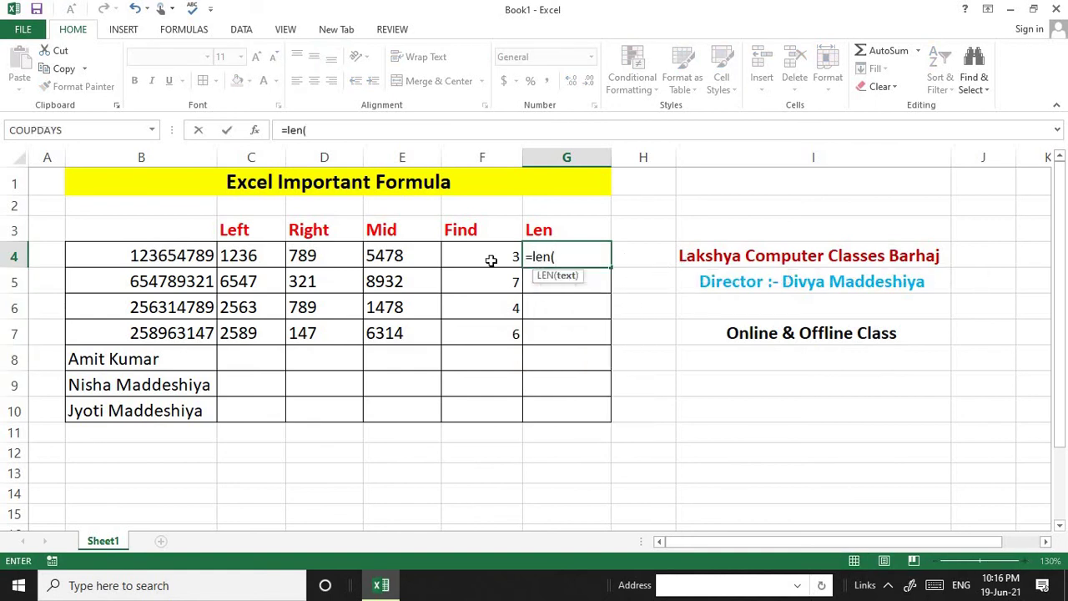
{"action": "left_click", "coordinate": [185, 254]}
{"action": "key", "text": "Return"}
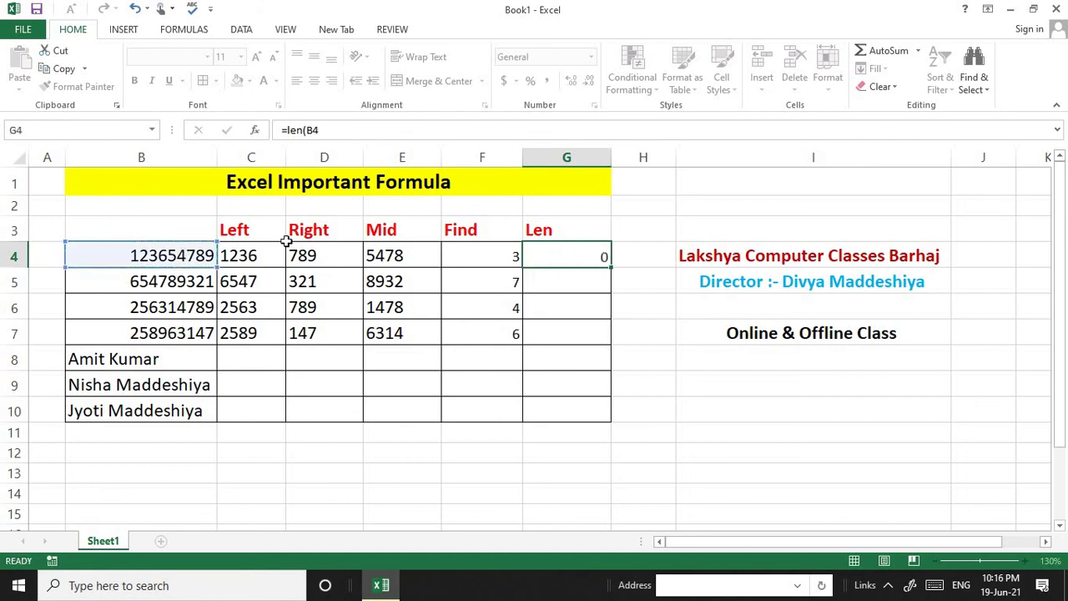
{"action": "key", "text": "Return"}
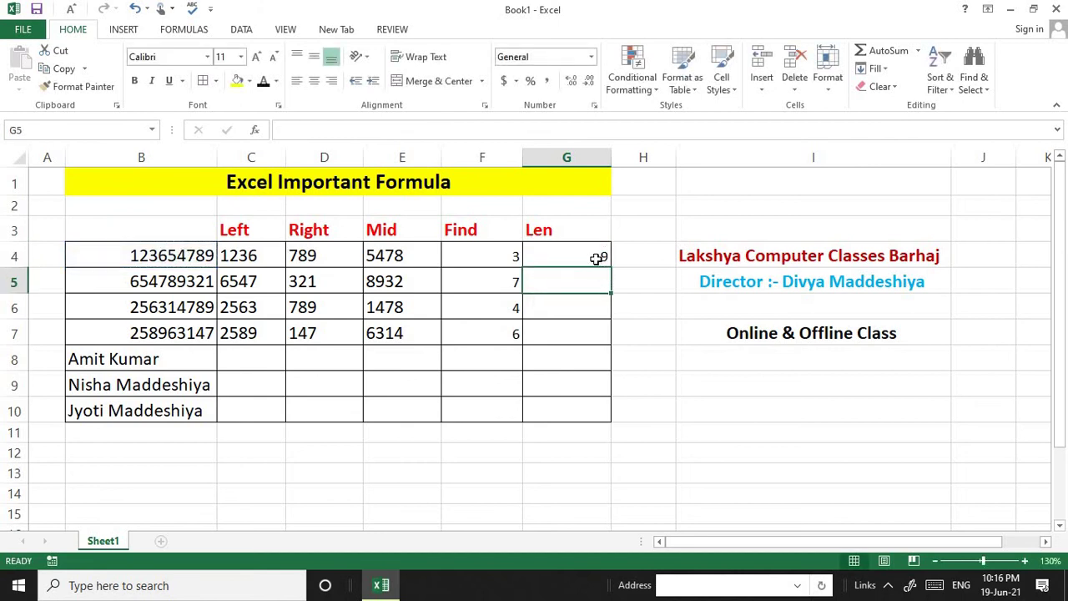
{"action": "left_click", "coordinate": [597, 258]}
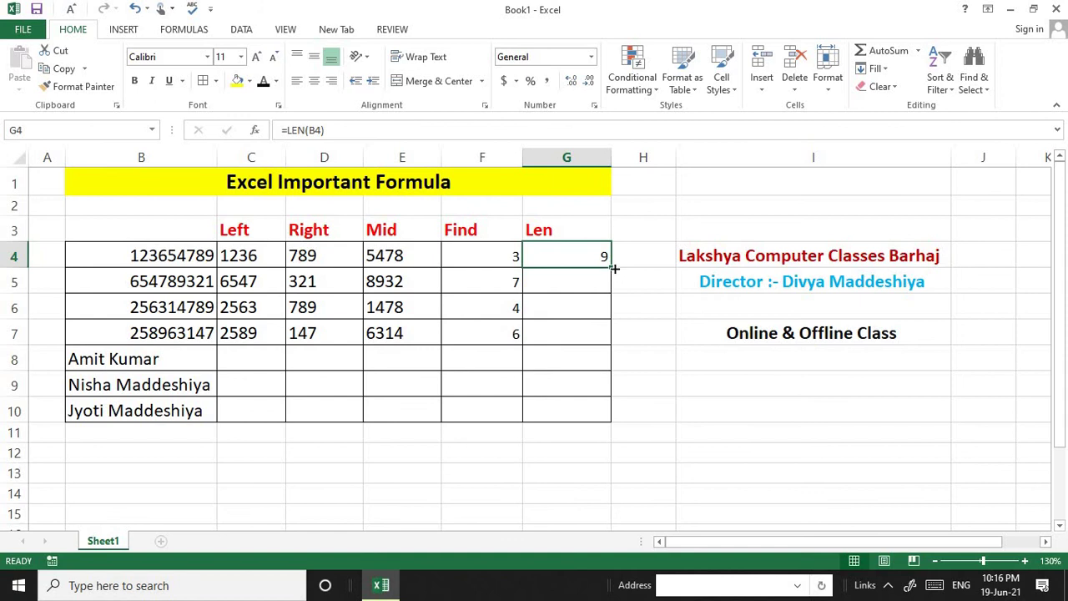
{"action": "left_click_drag", "start_coordinate": [611, 267], "coordinate": [610, 414]}
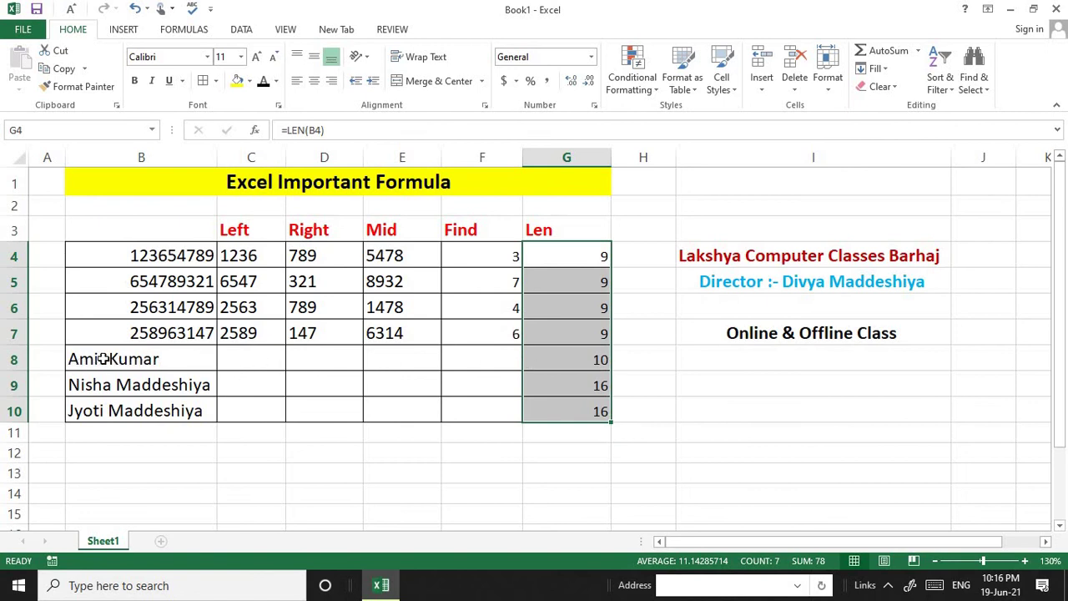
Step: Enter =FIND(" ",B8) in F8 and fill it down to F10, giving space positions 5, 6 and 6
{"action": "left_click", "coordinate": [398, 360]}
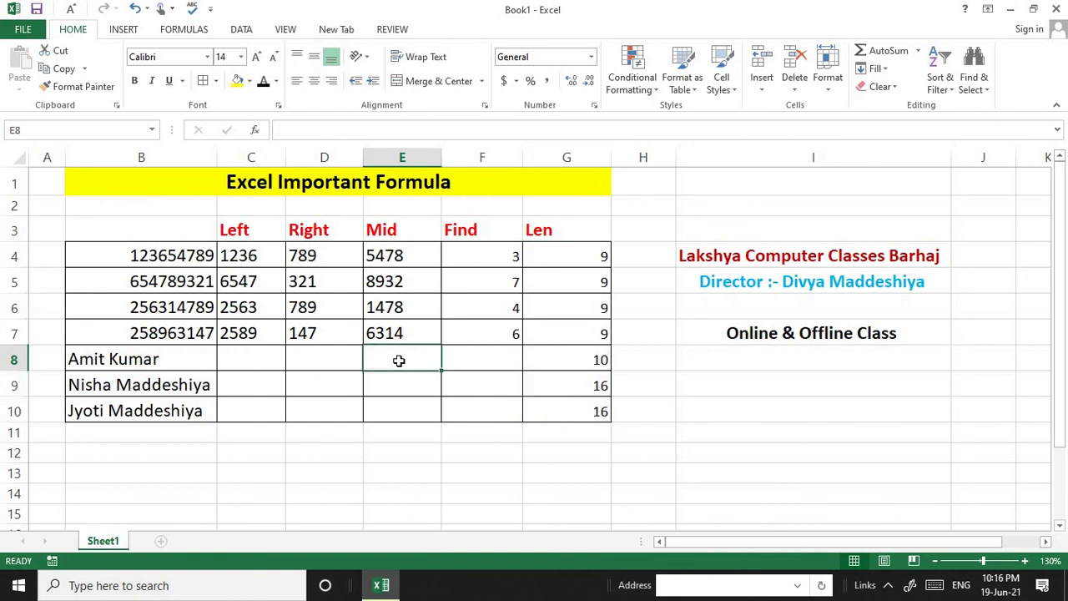
{"action": "left_click", "coordinate": [469, 365]}
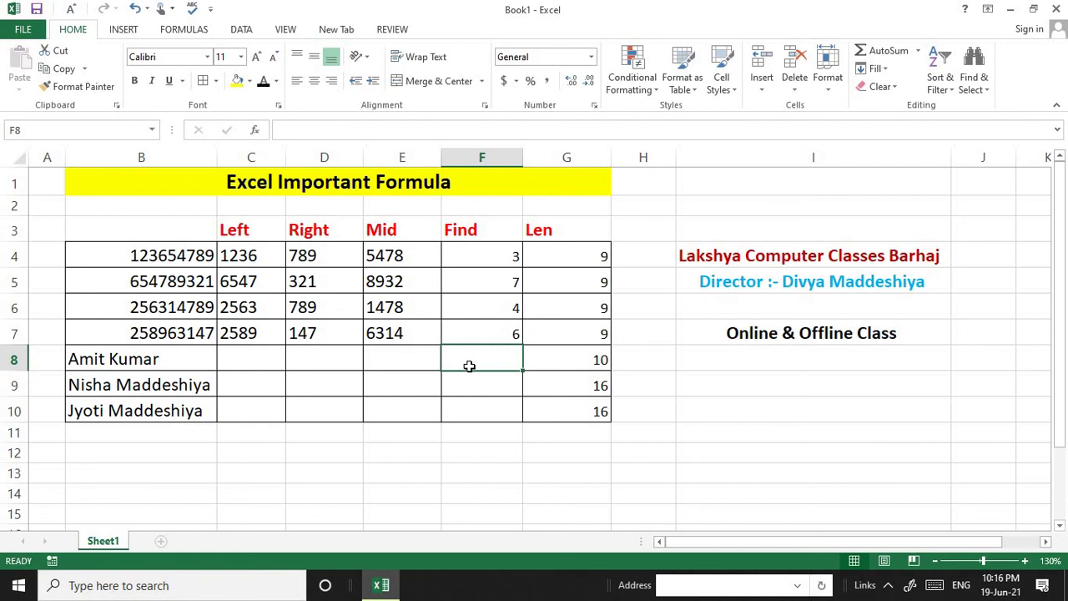
{"action": "type", "text": "=fin"}
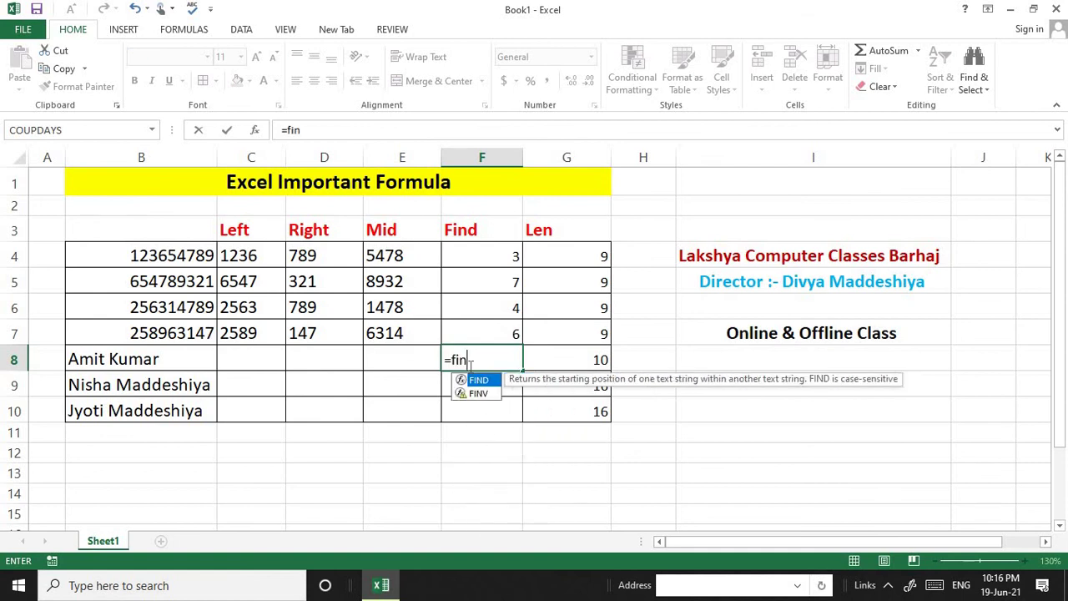
{"action": "type", "text": "d("}
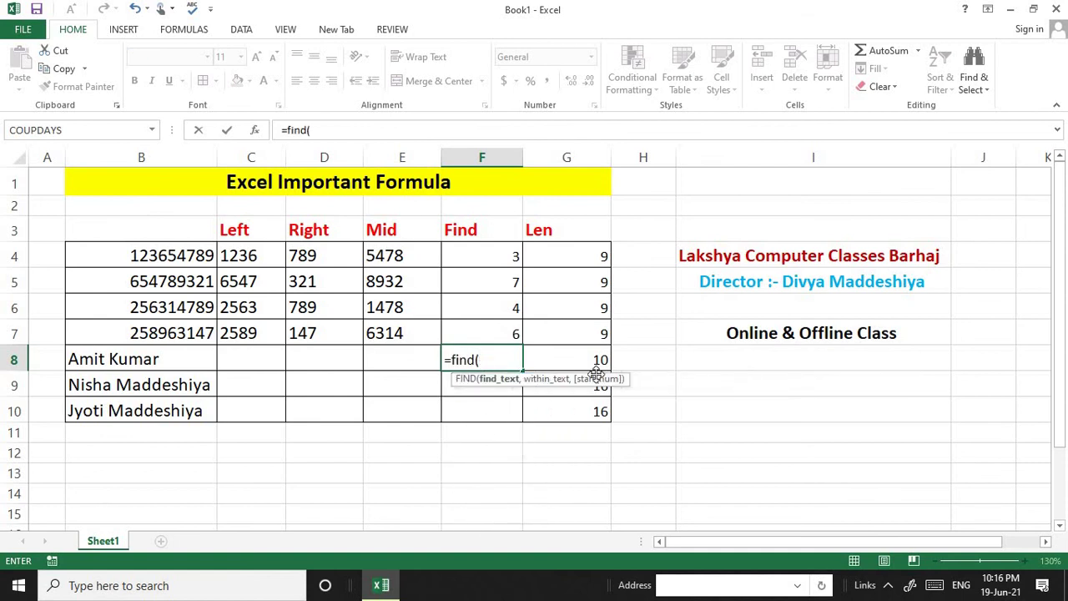
{"action": "type", "text": "\""}
{"action": "type", "text": "\","}
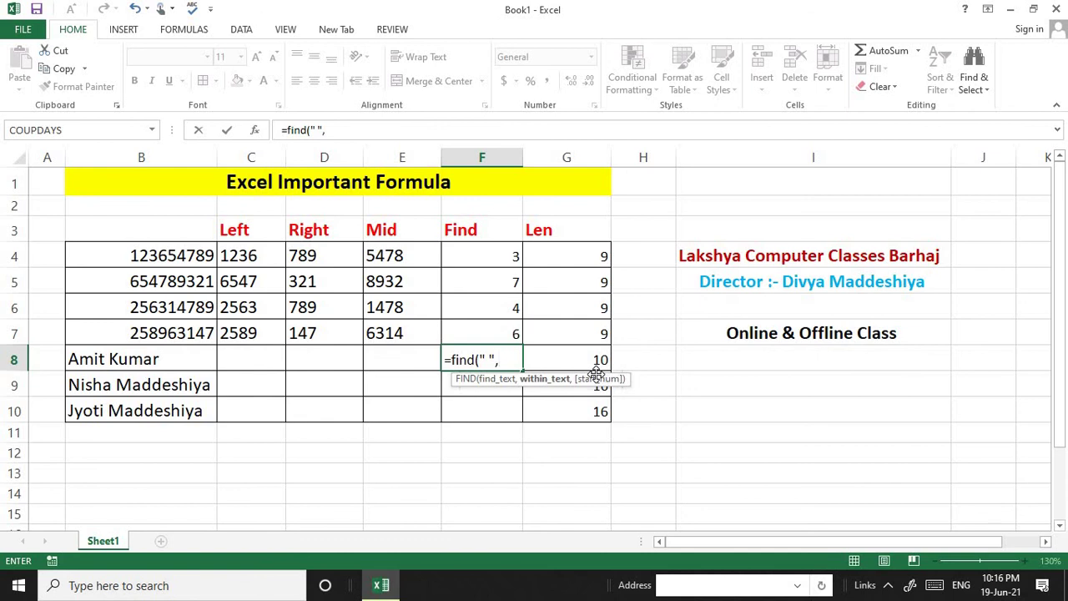
{"action": "left_click", "coordinate": [140, 357]}
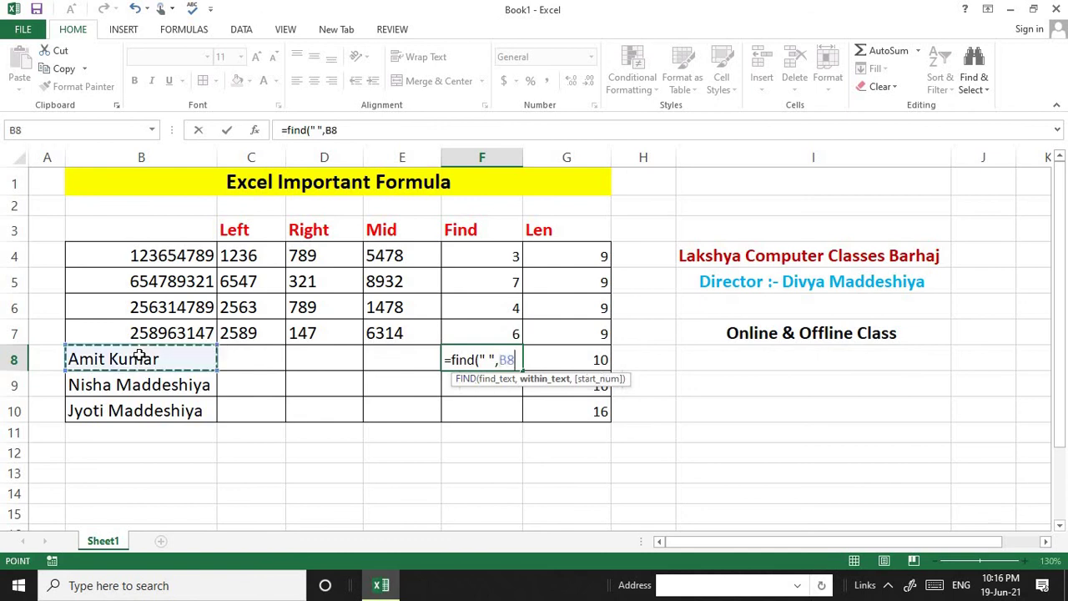
{"action": "type", "text": ")"}
{"action": "key", "text": "Return"}
{"action": "left_click", "coordinate": [515, 356]}
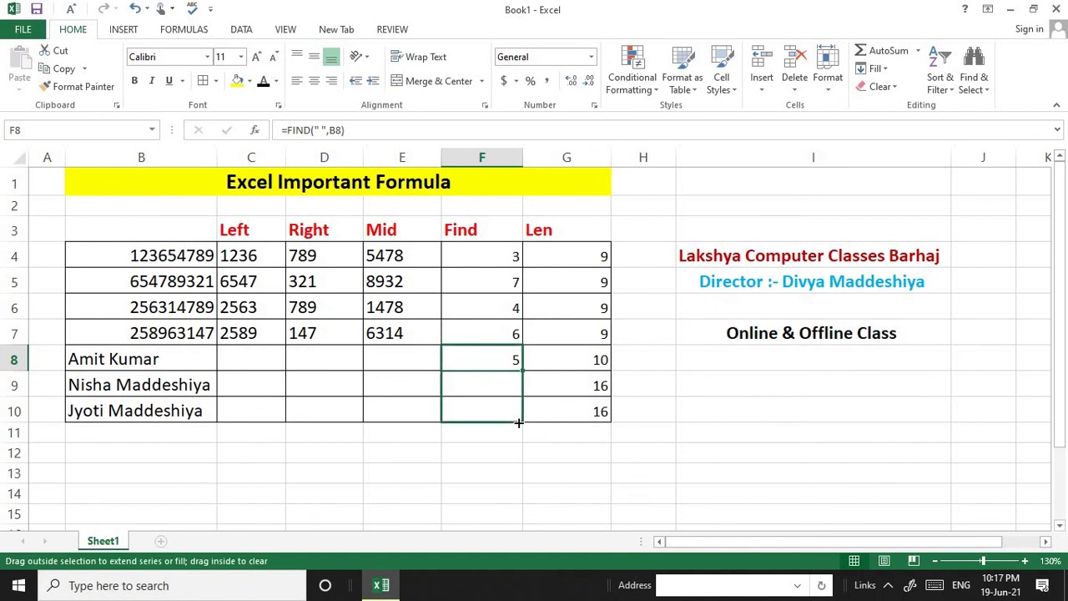
{"action": "left_click_drag", "start_coordinate": [523, 371], "coordinate": [514, 412]}
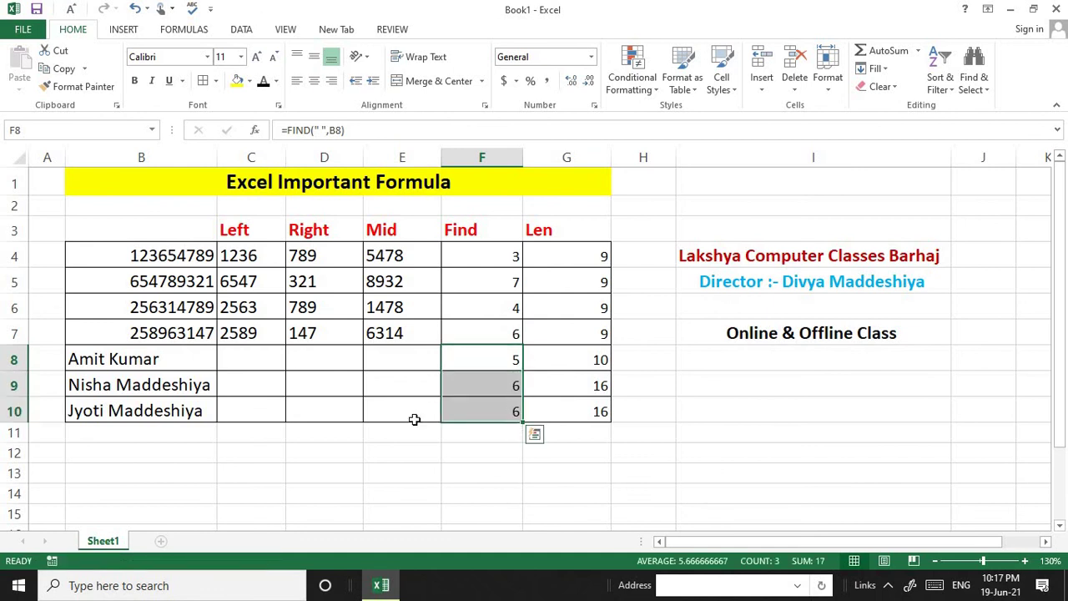